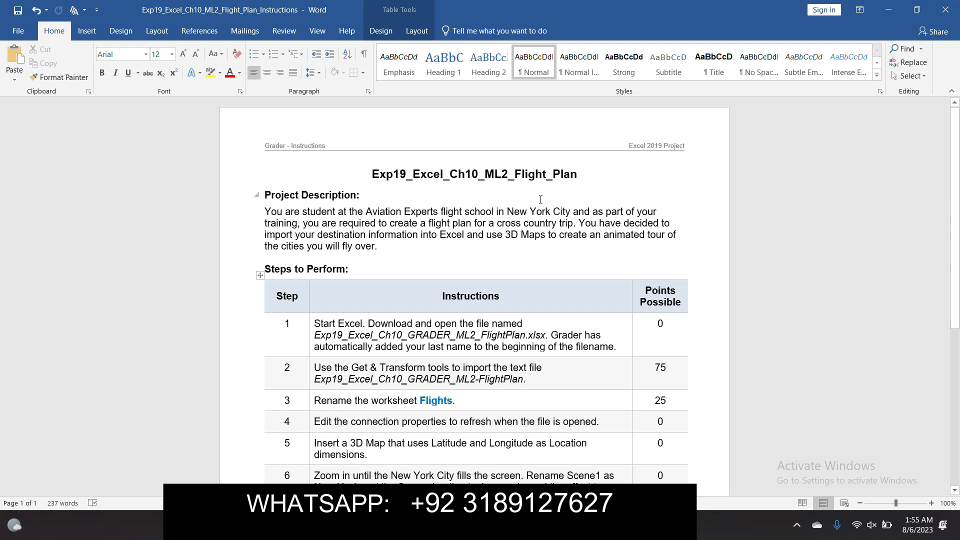
Step: Set the document title Exp19_Excel_Ch10_ML2_Flight_Plan to font size 18 and highlight it in yellow
drag(374, 176, 573, 179)
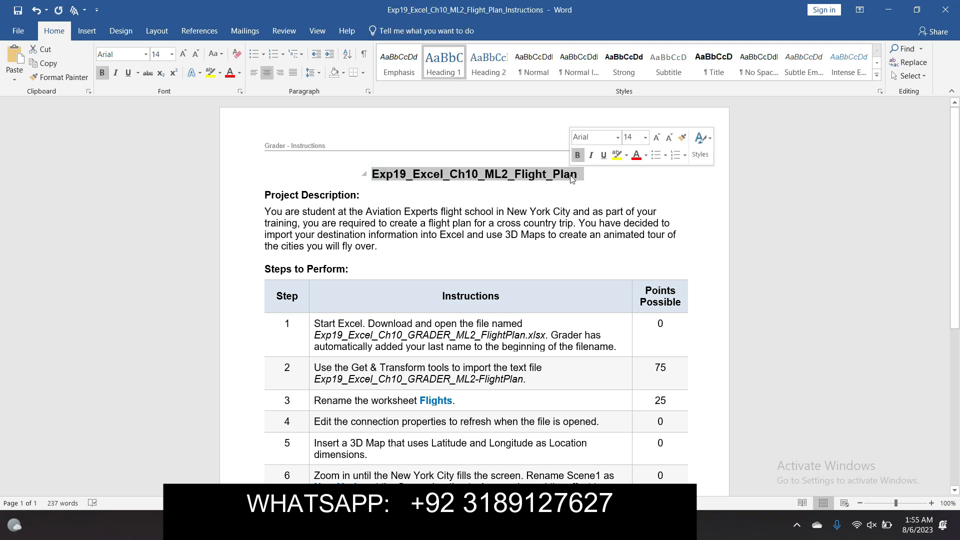
click(645, 138)
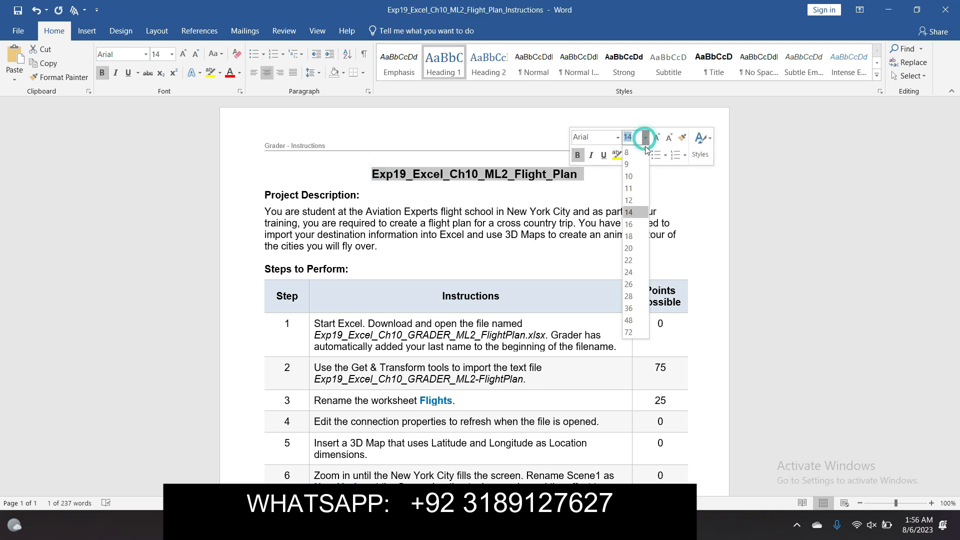
click(630, 236)
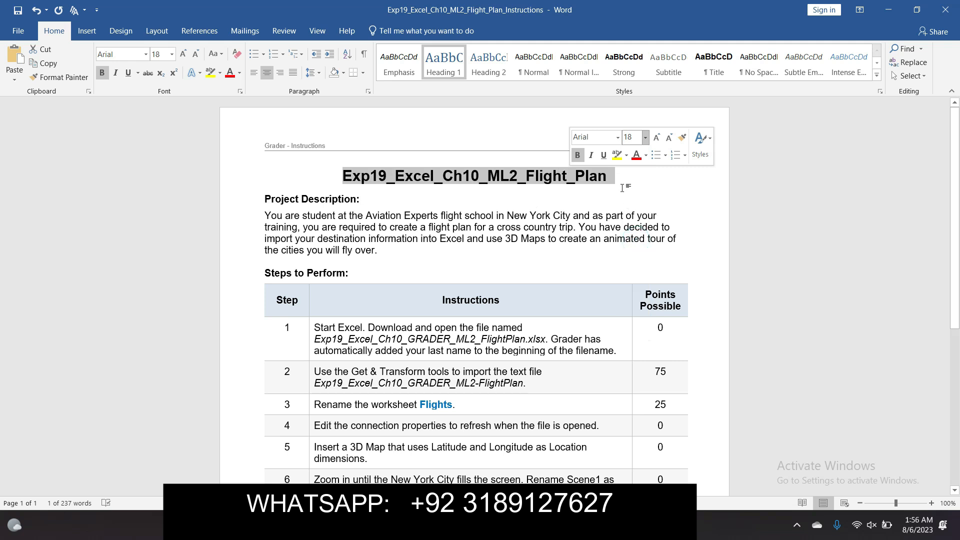
click(616, 155)
click(615, 181)
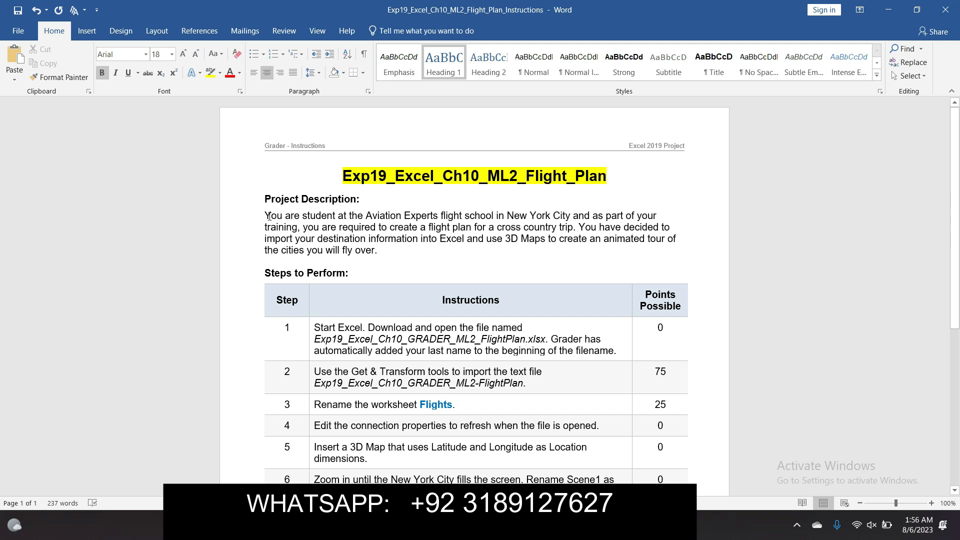
Step: Highlight the Project Description paragraph in yellow
mouse_move(266, 216)
mouse_down()
mouse_move(368, 239)
mouse_move(352, 250)
mouse_move(373, 248)
mouse_up()
click(417, 226)
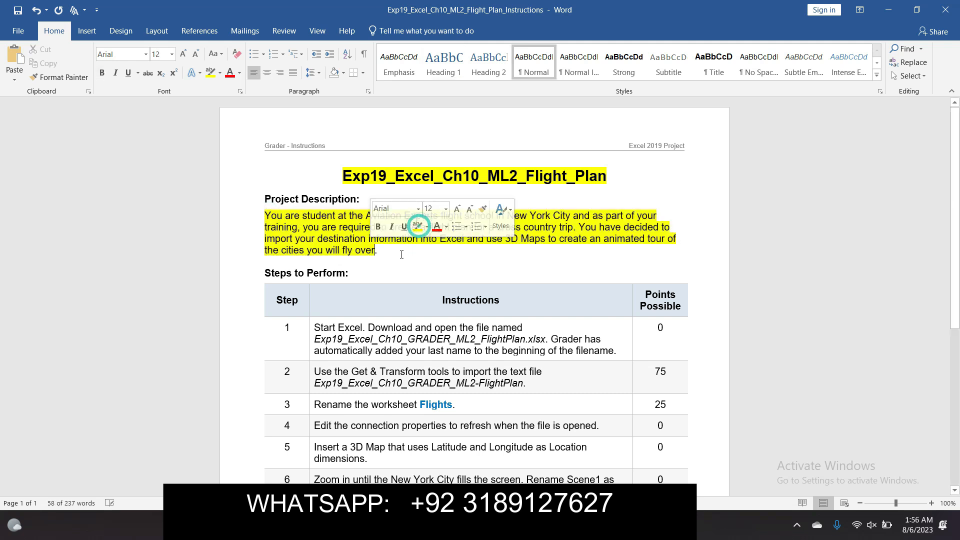
click(402, 255)
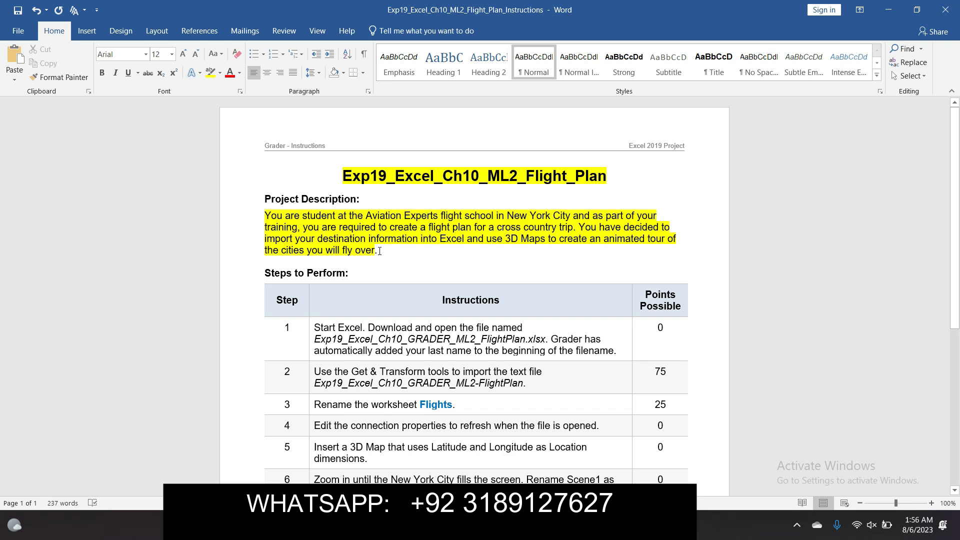
Step: Remove the yellow highlight from the whole Project Description paragraph
drag(380, 251, 268, 214)
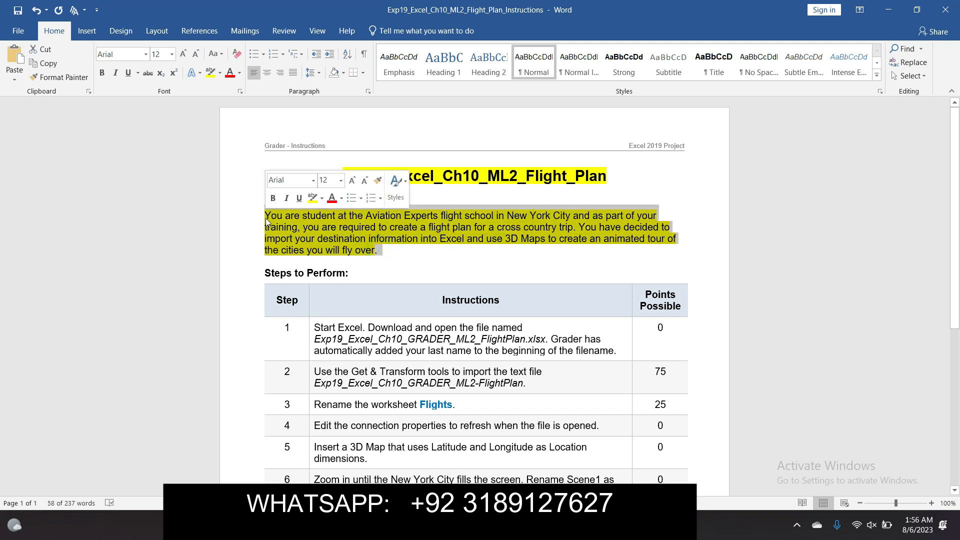
click(312, 199)
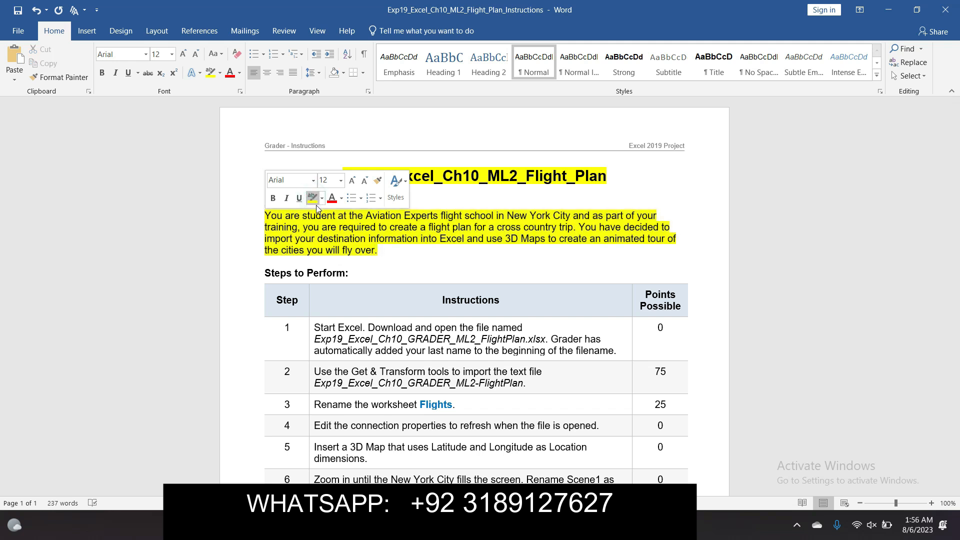
drag(264, 215, 378, 250)
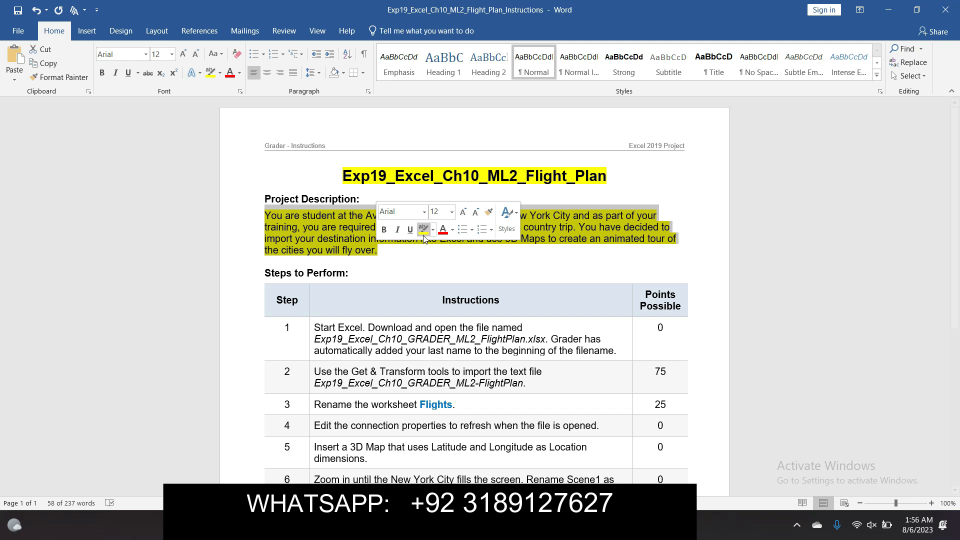
click(423, 232)
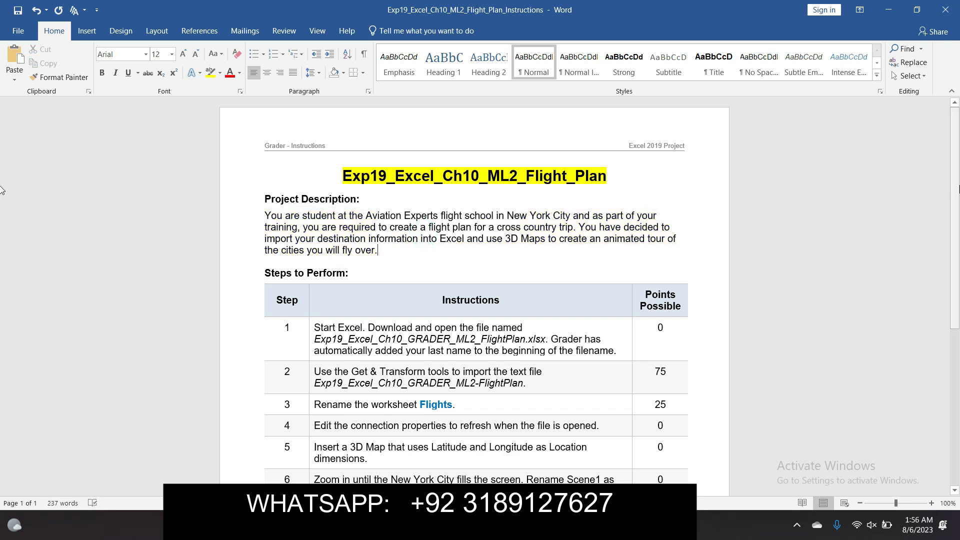
Step: Highlight the step 1 instruction in the Steps to Perform table in yellow
drag(954, 185, 959, 199)
scroll(854, 256, down, 5)
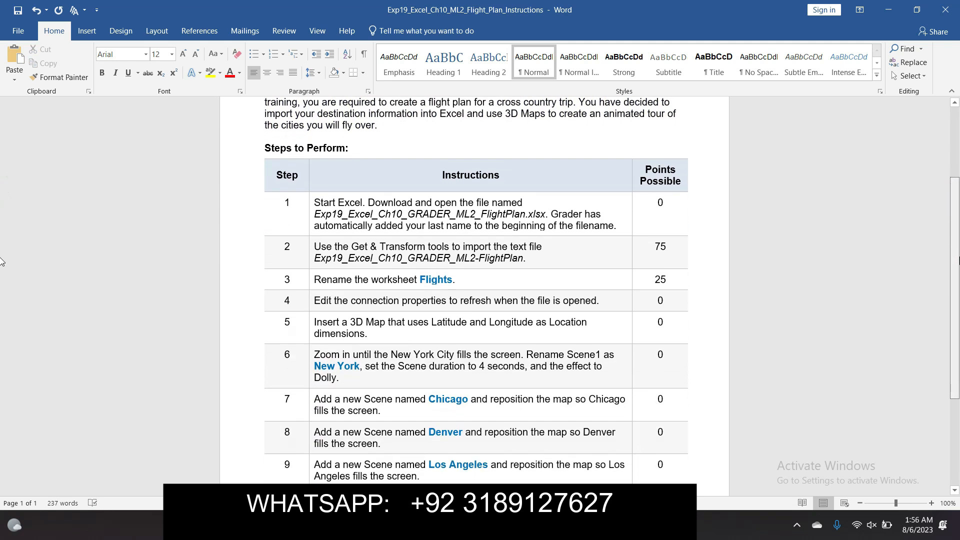
click(855, 256)
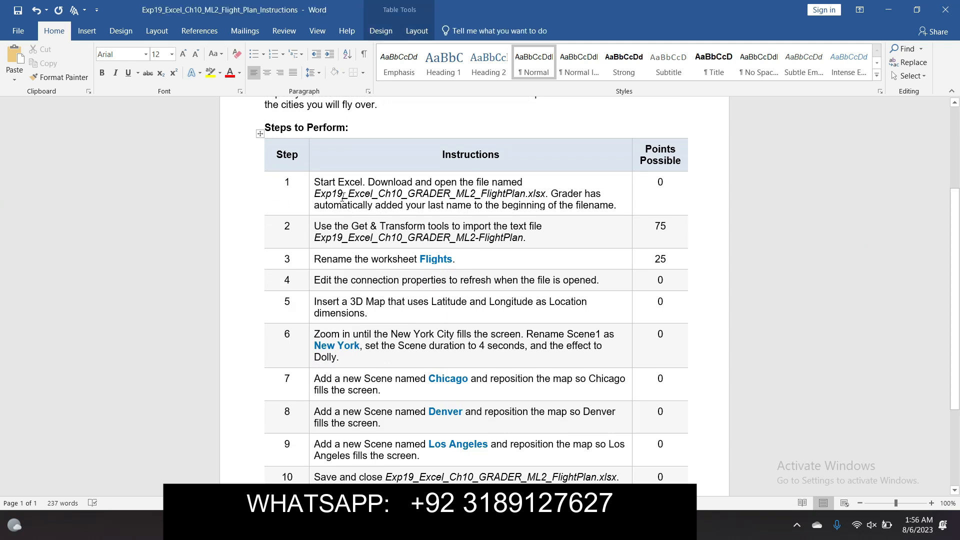
click(313, 187)
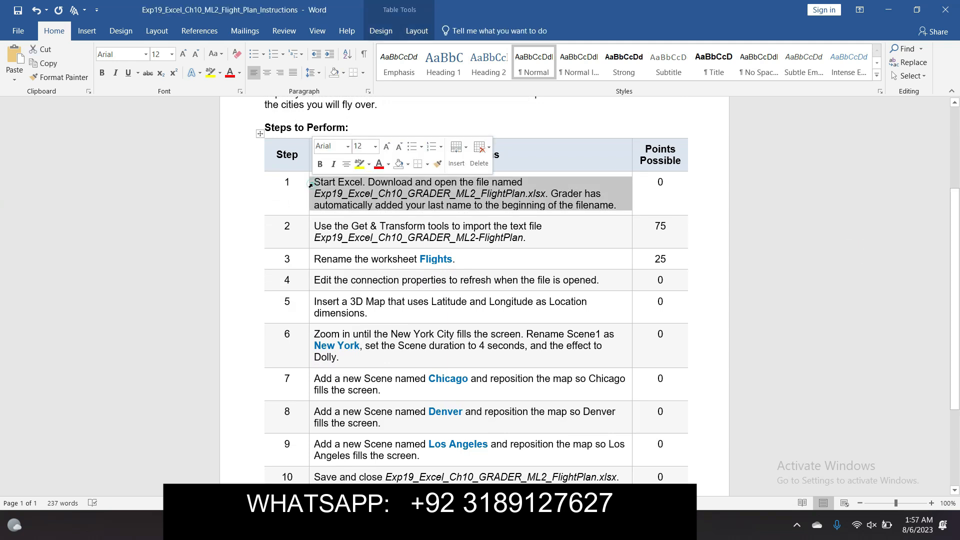
click(360, 165)
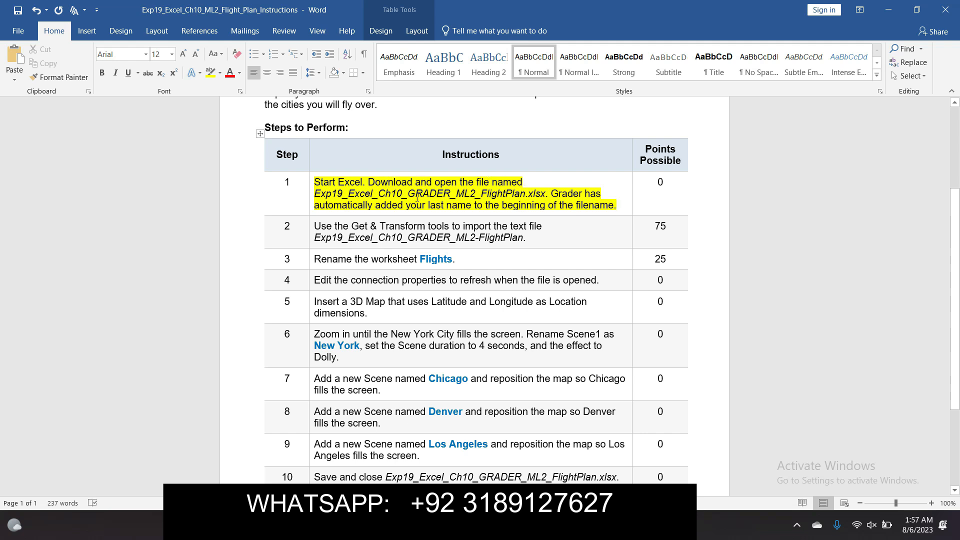
Step: Check the file name given in step 1 against the workbook open in Excel, and return to the Word instructions
drag(314, 193, 456, 193)
click(523, 184)
drag(524, 183, 550, 195)
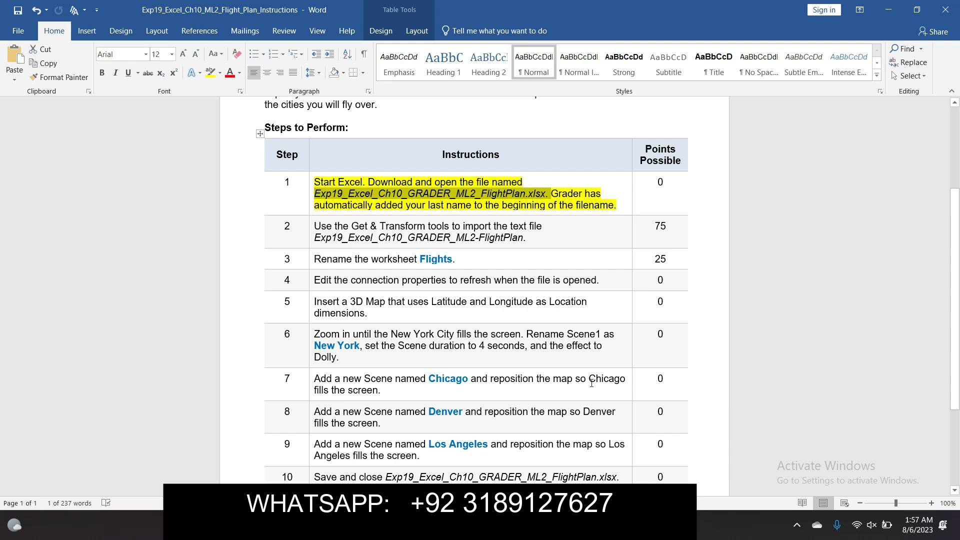
mouse_move(660, 525)
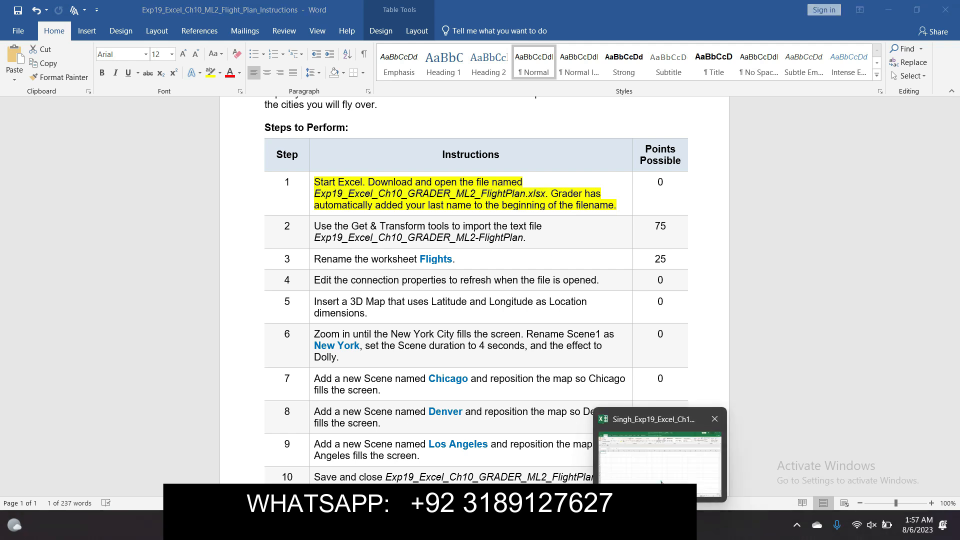
click(661, 483)
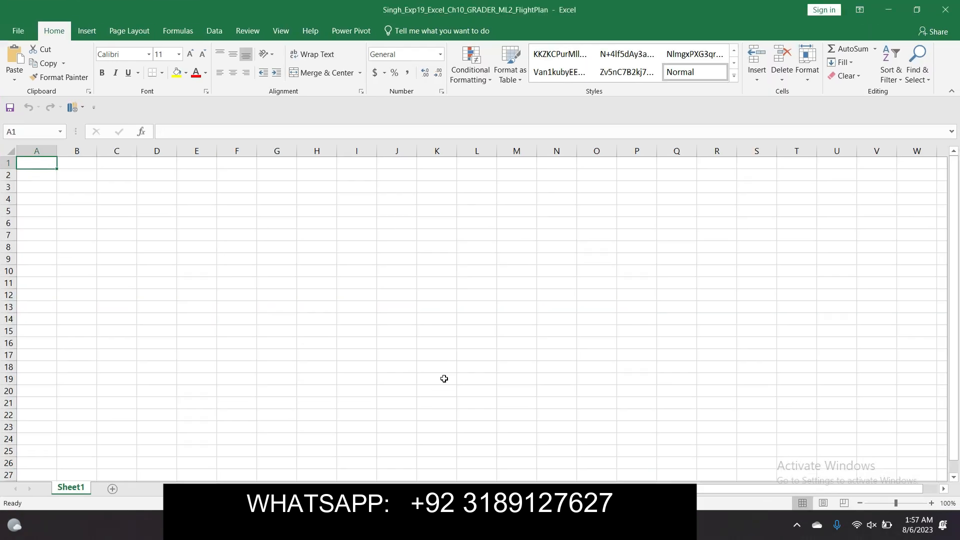
mouse_move(631, 525)
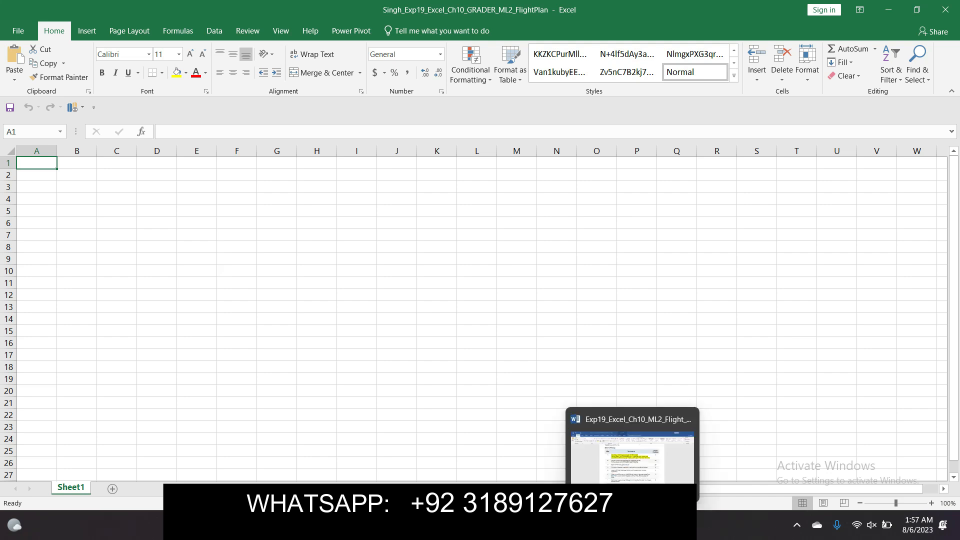
click(632, 458)
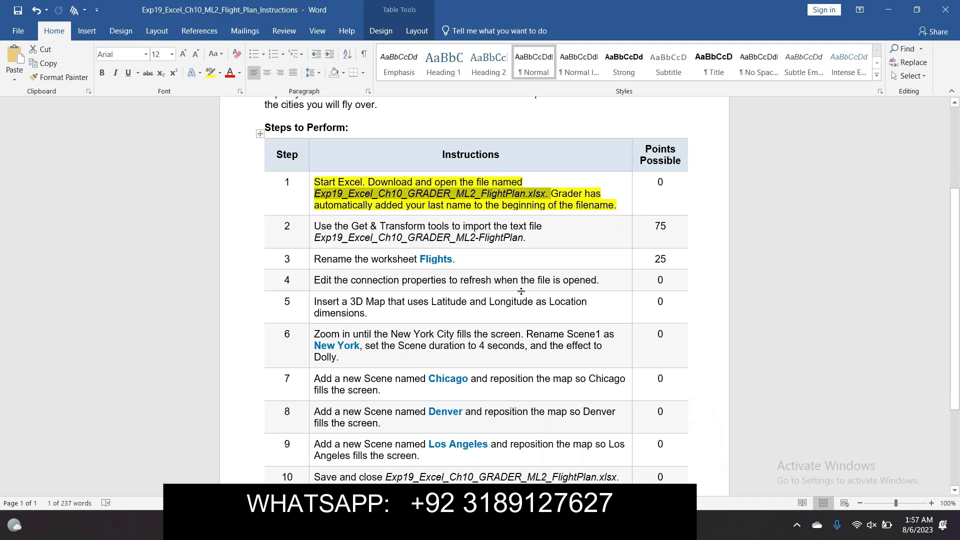
click(552, 232)
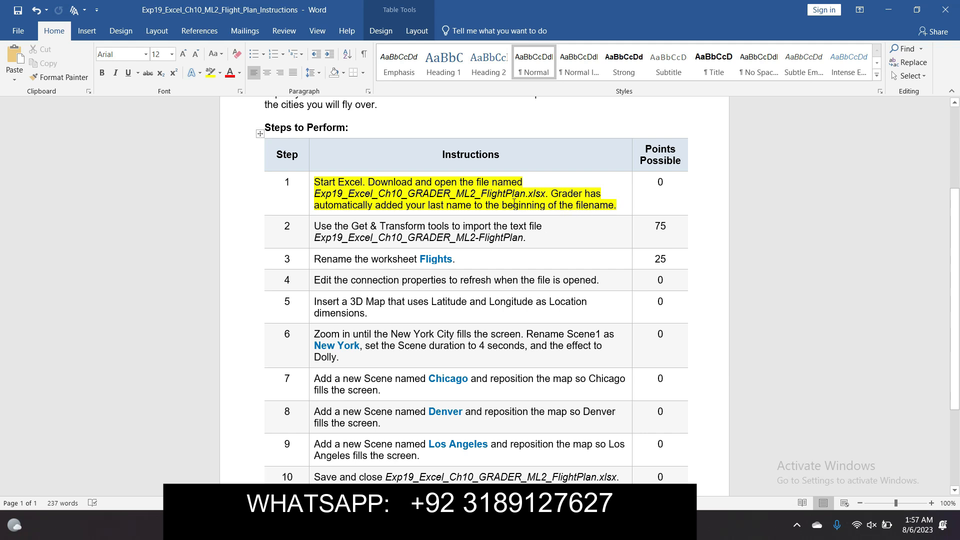
Step: Remove the yellow highlight from the step 1 instruction
click(310, 182)
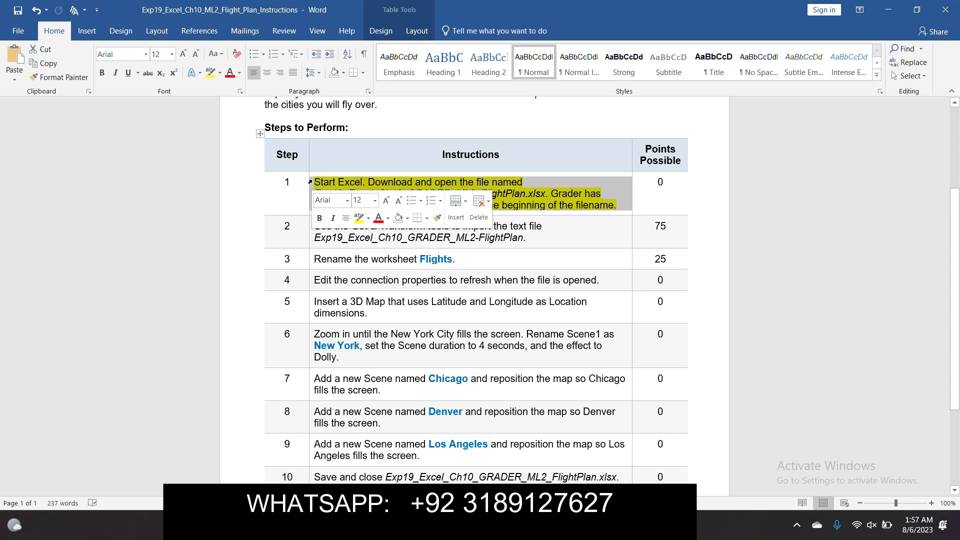
click(361, 218)
click(536, 234)
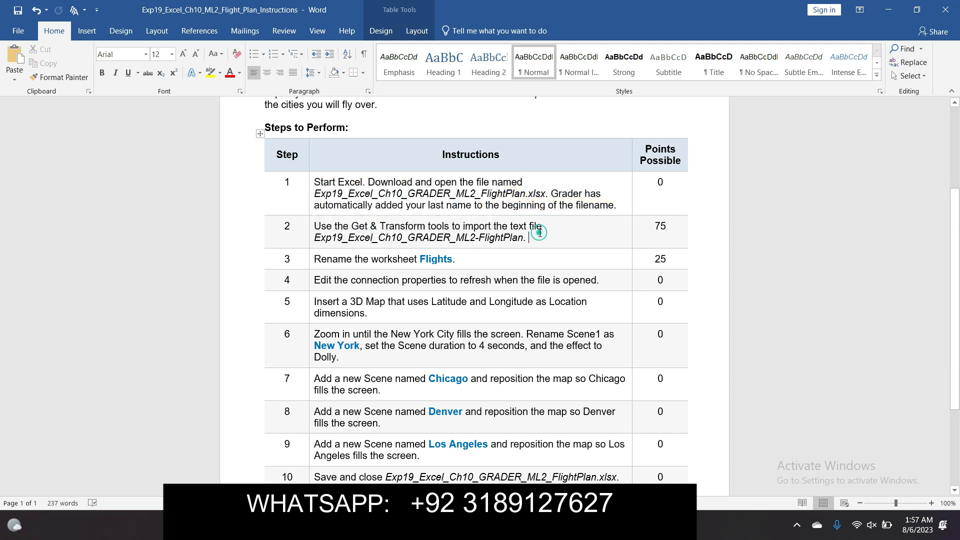
Step: Highlight the step 2 instruction about importing the text file in yellow and switch to the FlightPlan workbook in Excel
click(310, 228)
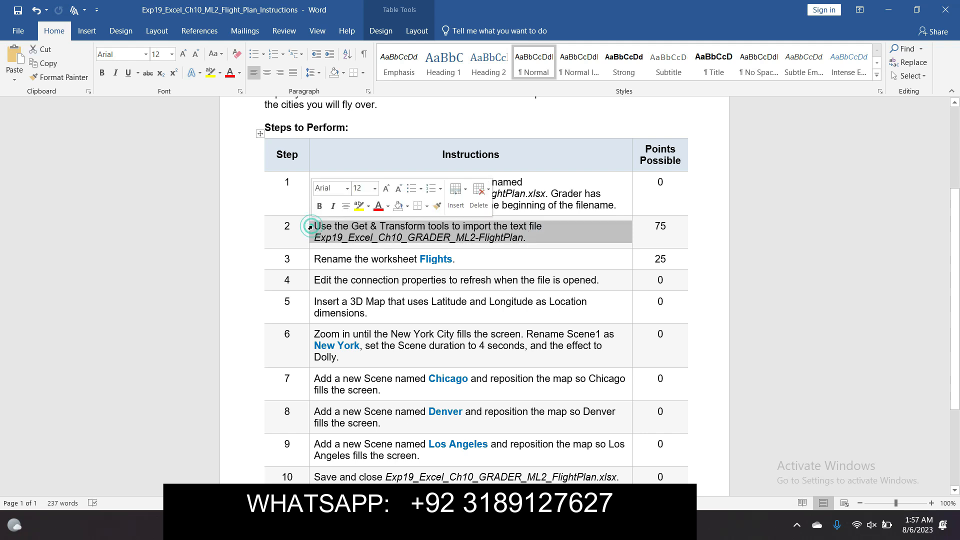
click(356, 207)
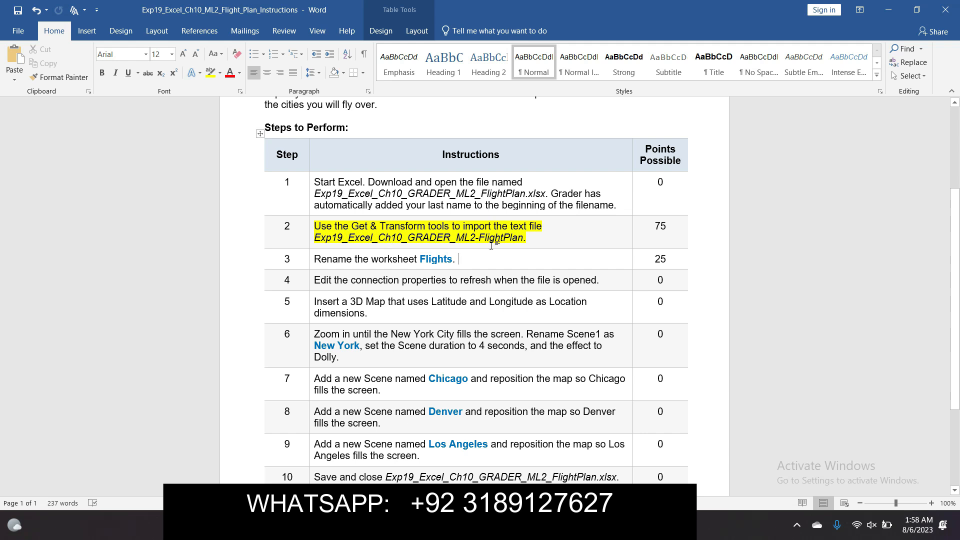
drag(314, 226, 523, 238)
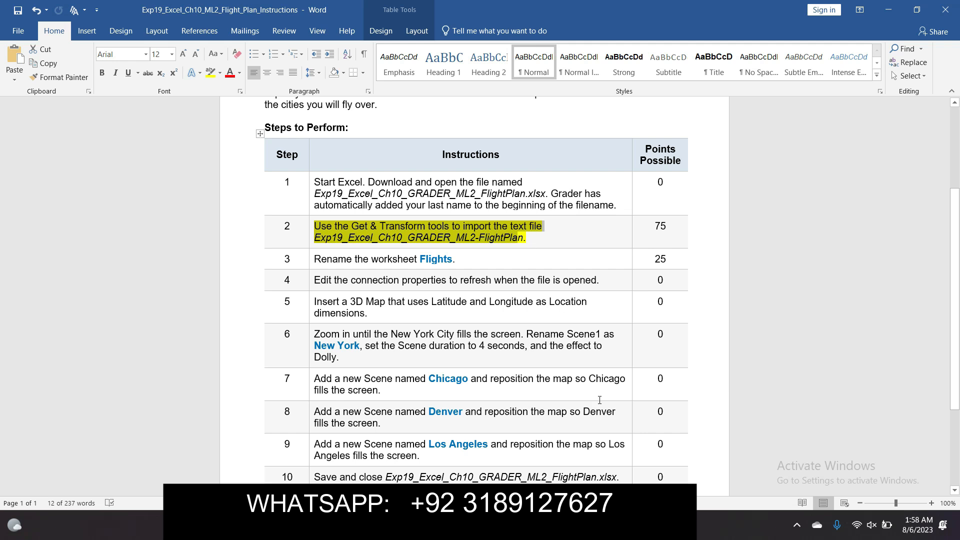
mouse_move(659, 525)
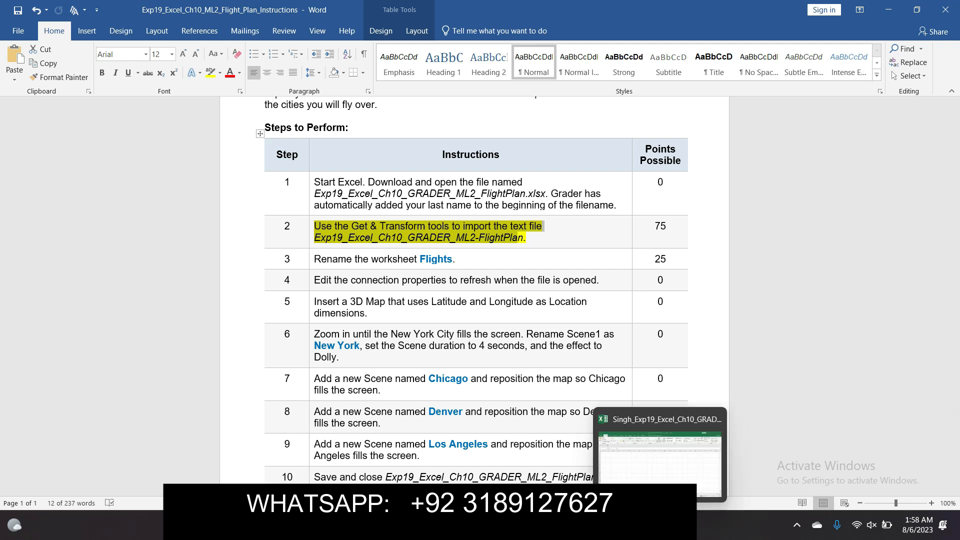
click(664, 468)
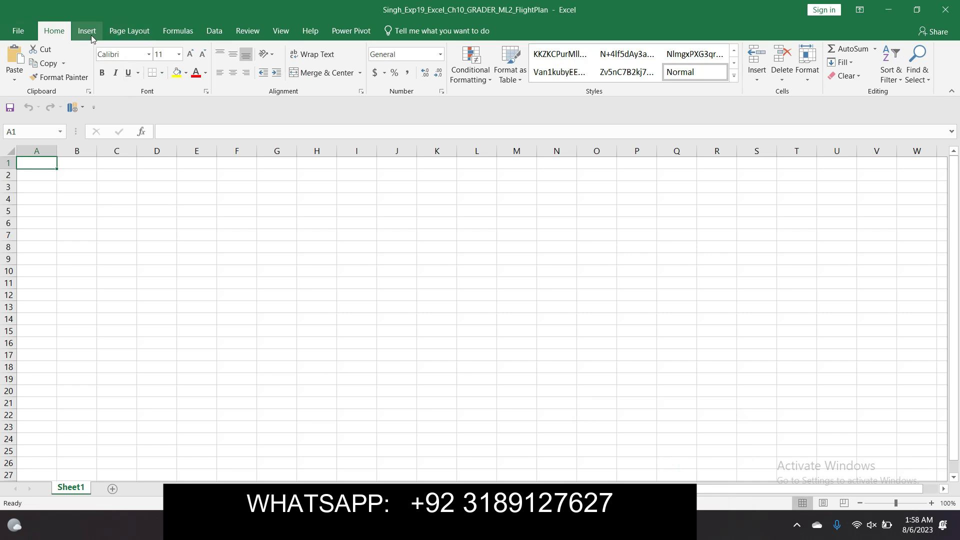
click(171, 35)
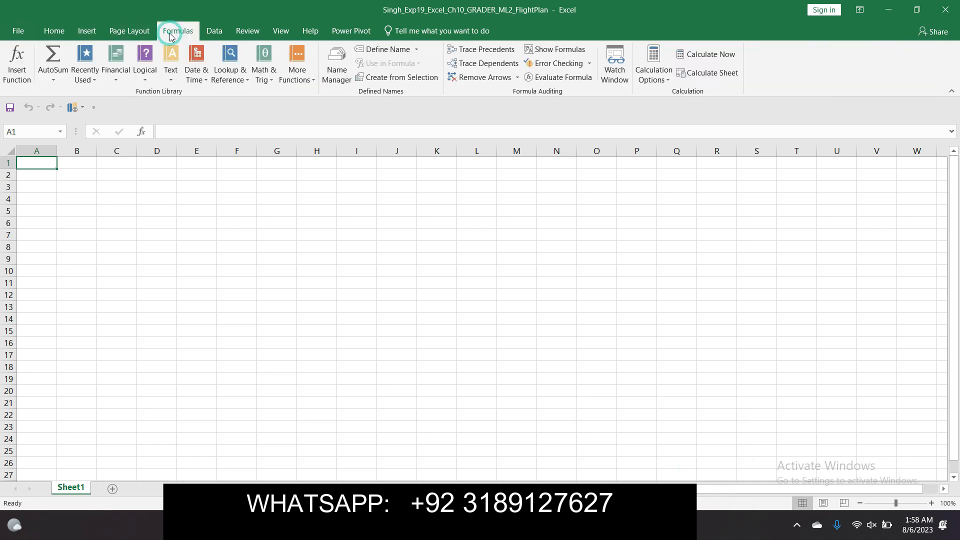
click(207, 32)
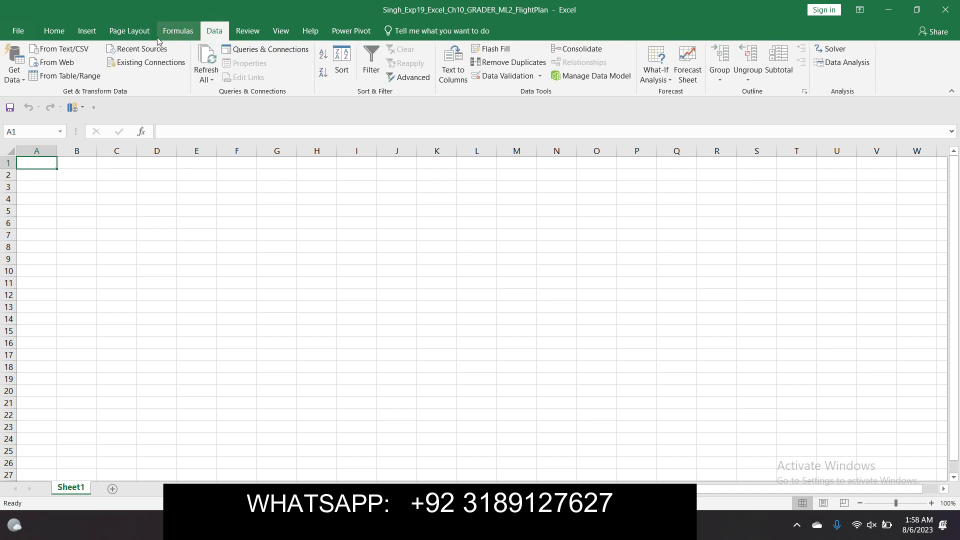
click(59, 50)
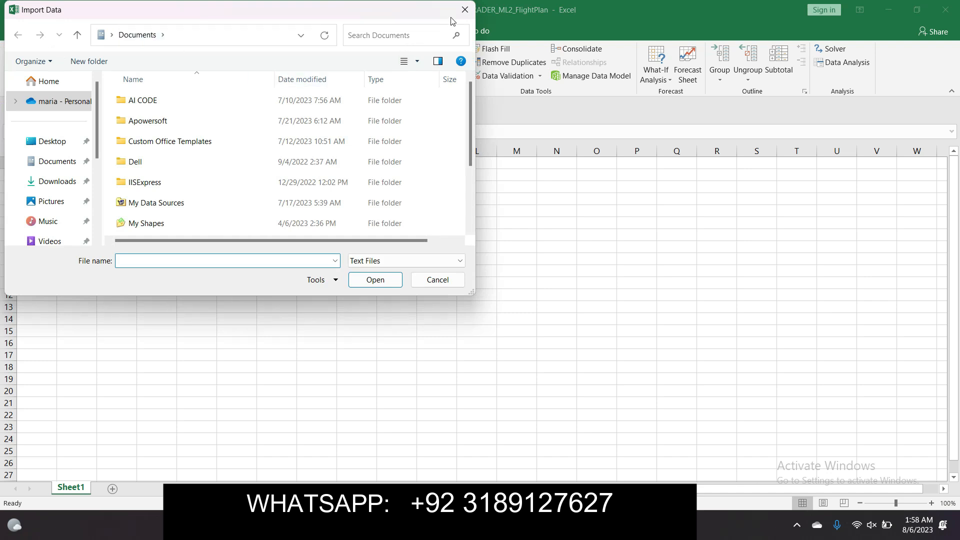
click(464, 9)
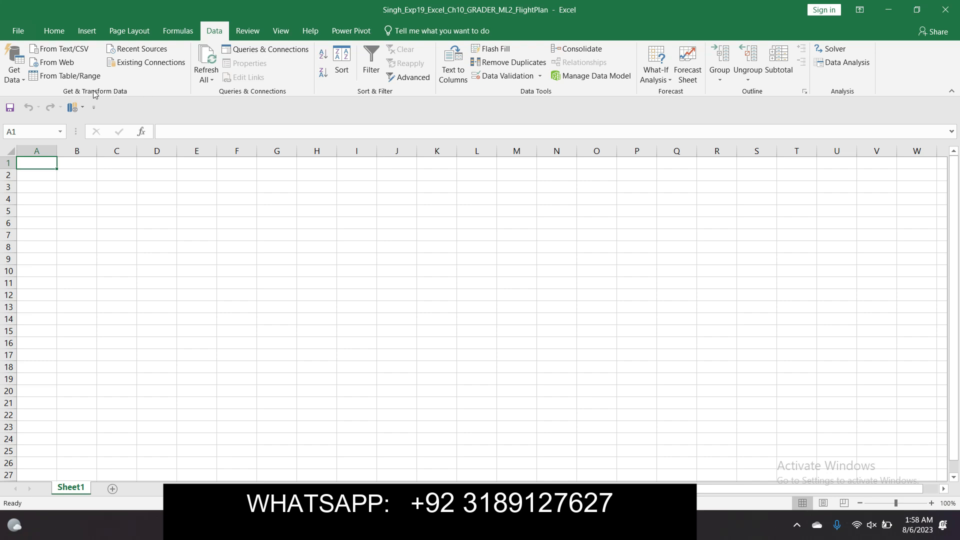
Step: Start a text/CSV file import with the Get & Transform tools and browse to the Desktop folder
click(23, 81)
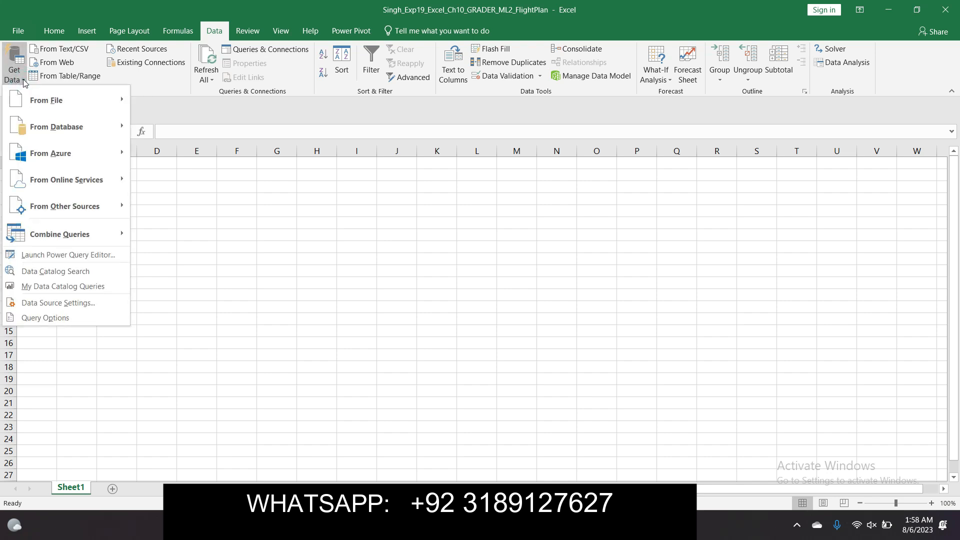
mouse_move(35, 101)
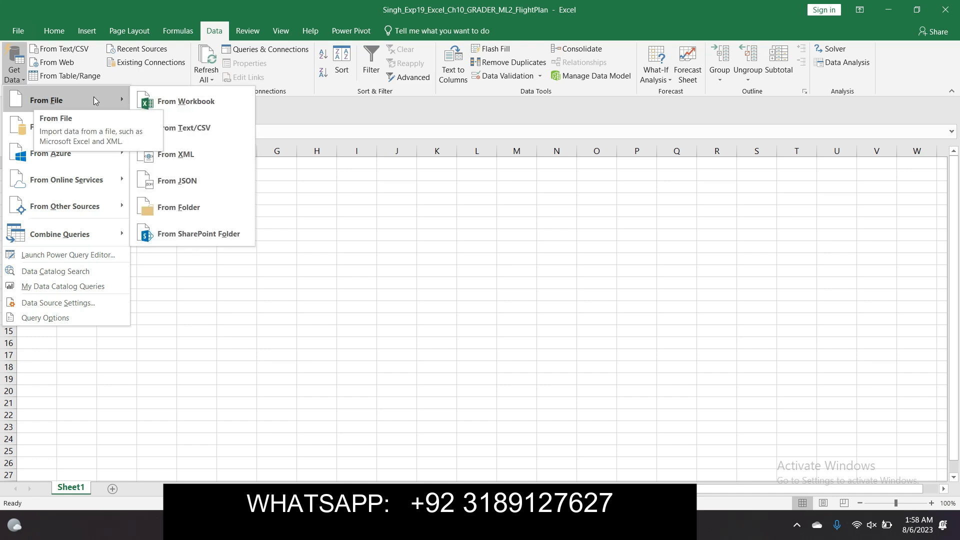
click(190, 127)
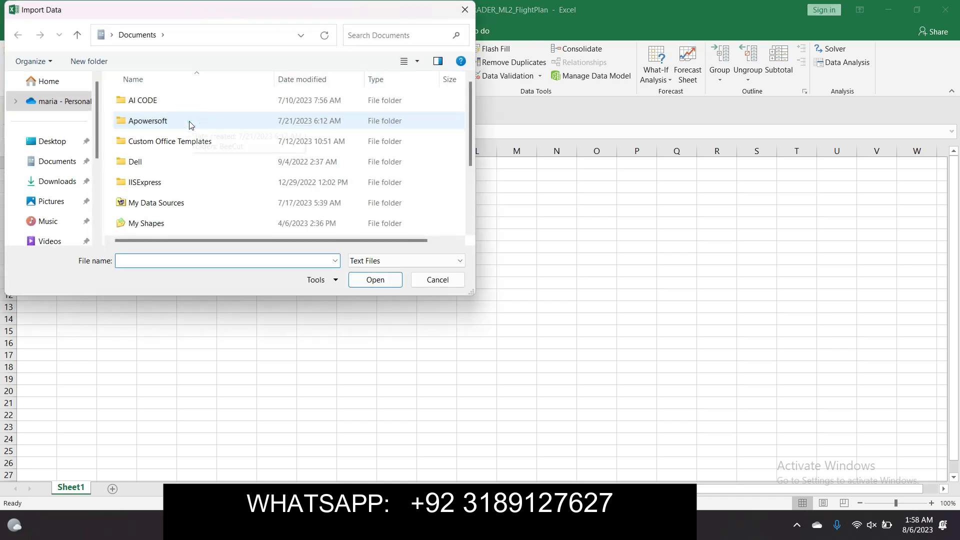
click(69, 145)
right_click(62, 144)
key(Escape)
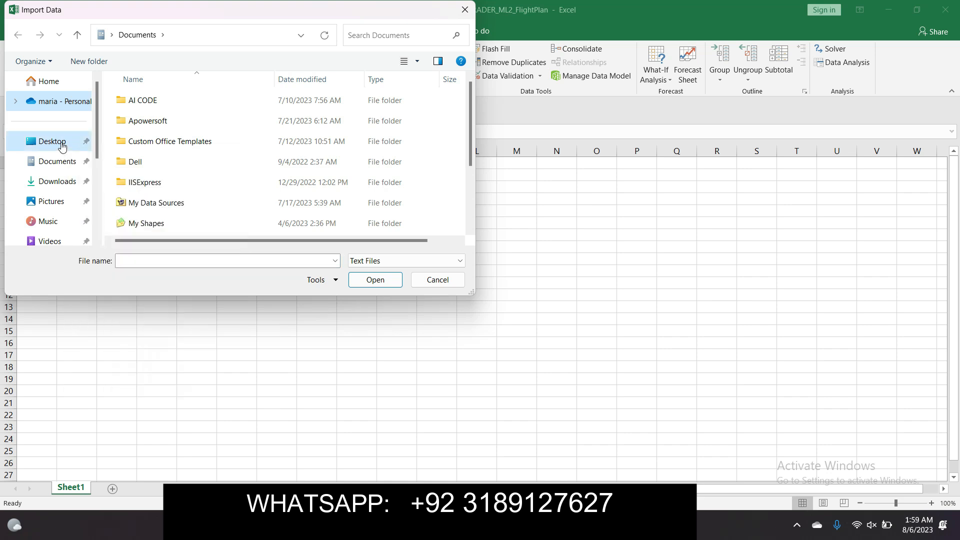
click(62, 145)
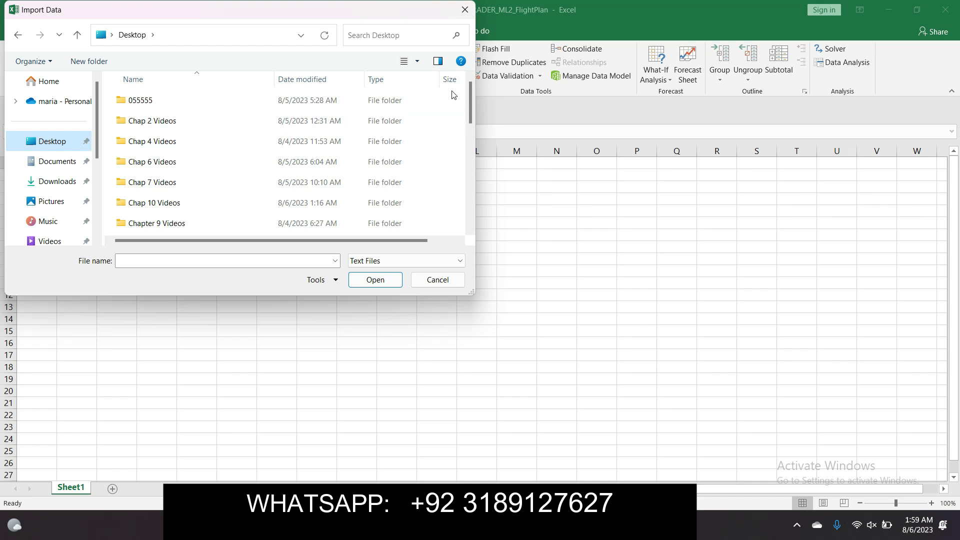
drag(470, 90, 470, 100)
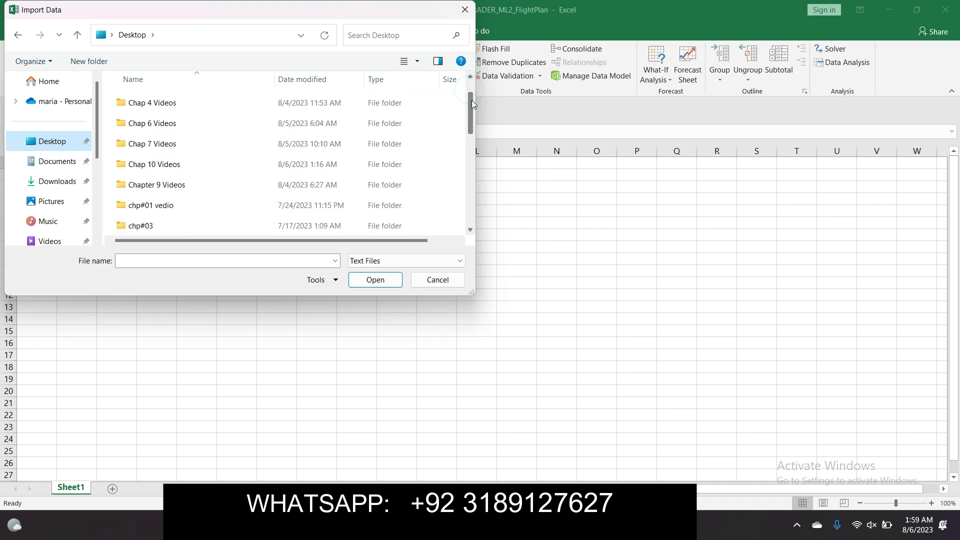
double_click(361, 173)
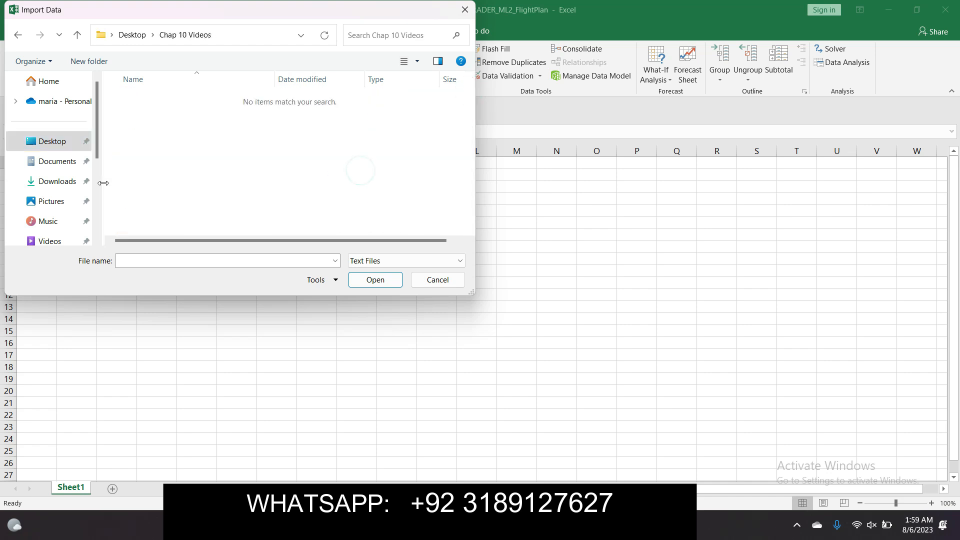
click(75, 142)
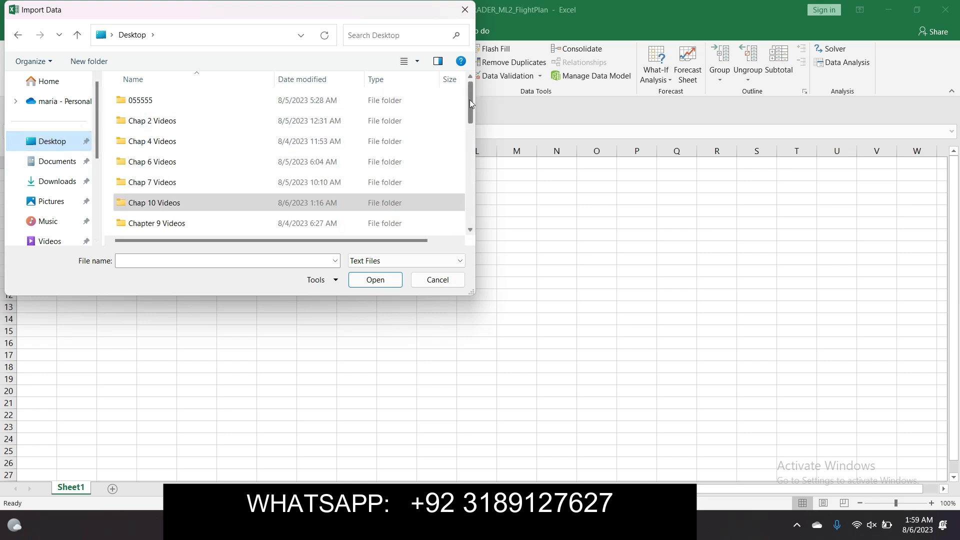
Step: Choose Exp19_Excel_Ch10_GRADER_ML2-FlightPlan.txt from the ML2_Flight_Plan project folder inside Chp#10 as the file to import
drag(470, 99, 477, 118)
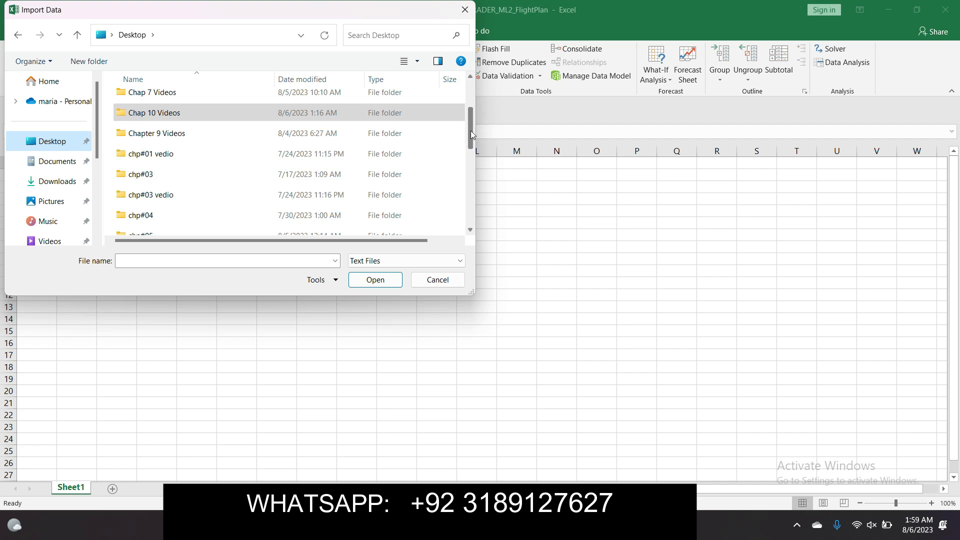
drag(469, 131, 479, 178)
double_click(390, 193)
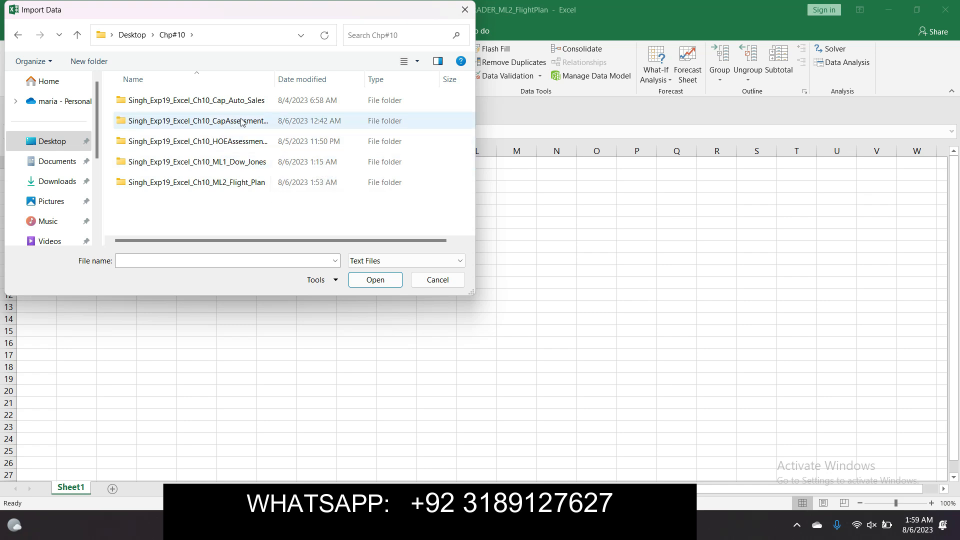
double_click(251, 183)
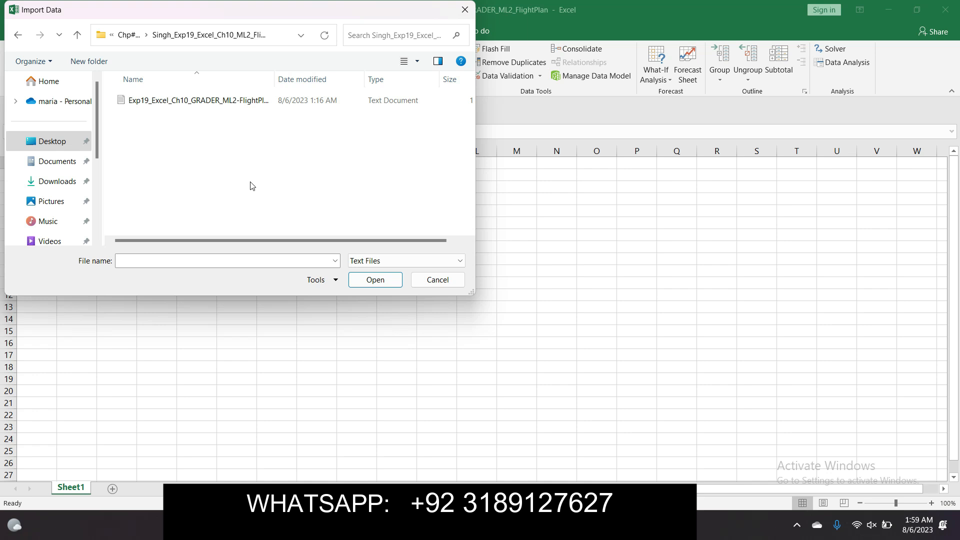
double_click(276, 102)
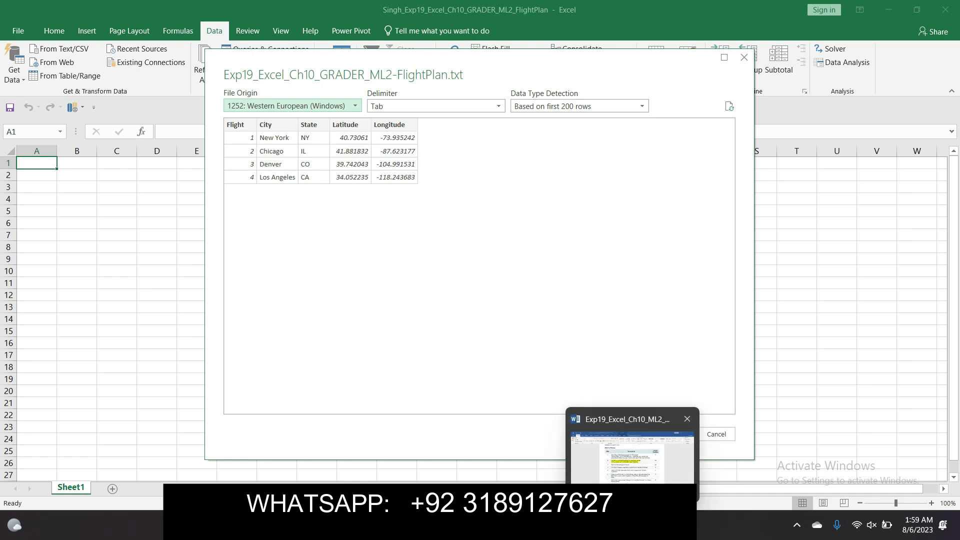
Step: Check the text file name against step 2 of the Word instructions, and load the previewed flight data into the Excel workbook
click(633, 525)
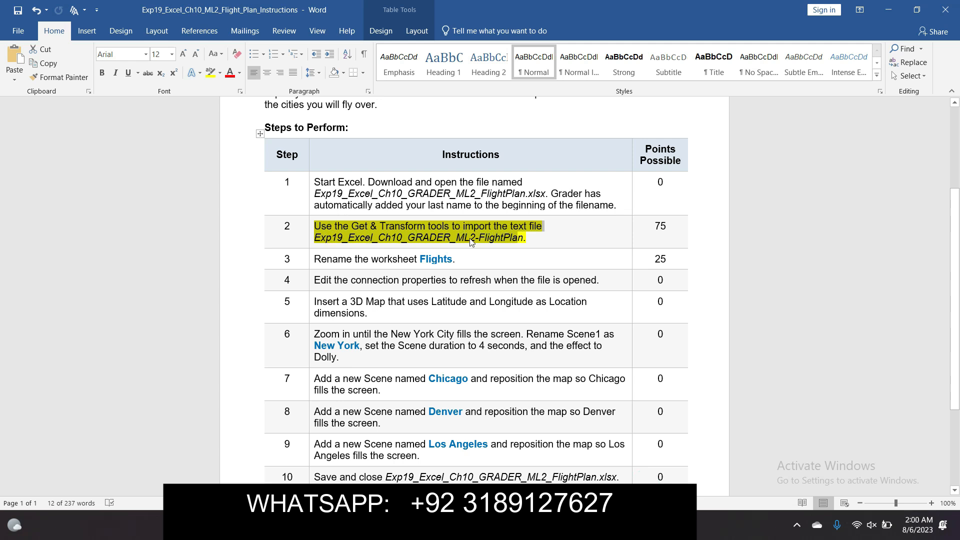
mouse_move(660, 525)
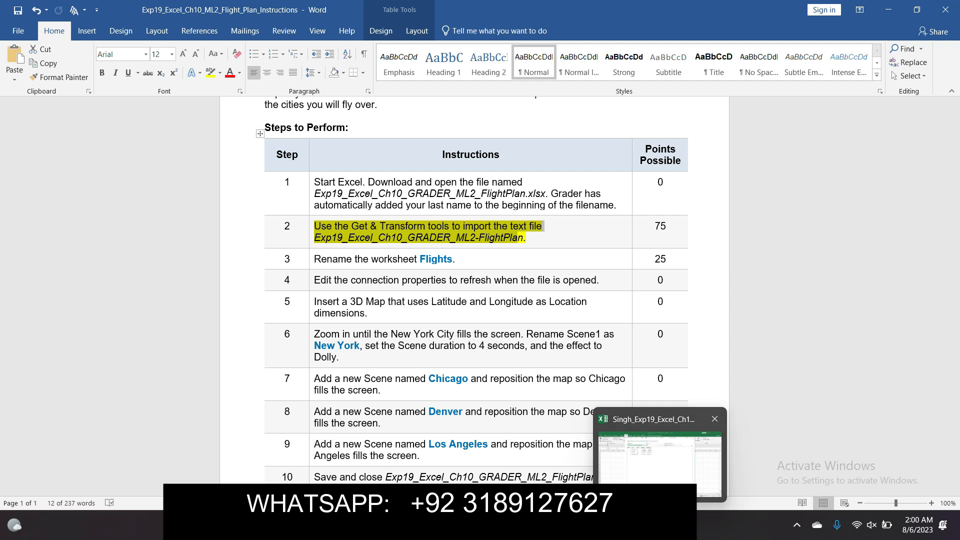
click(659, 450)
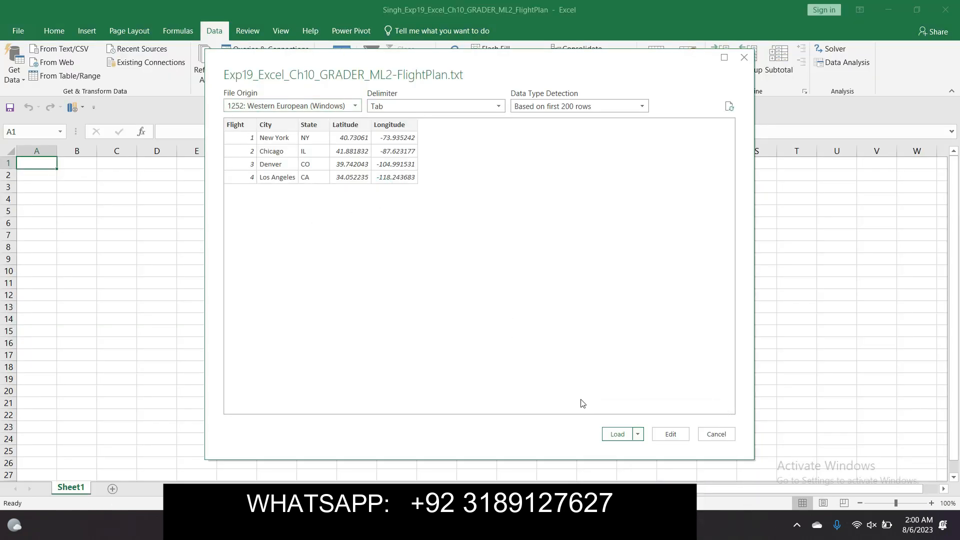
click(617, 434)
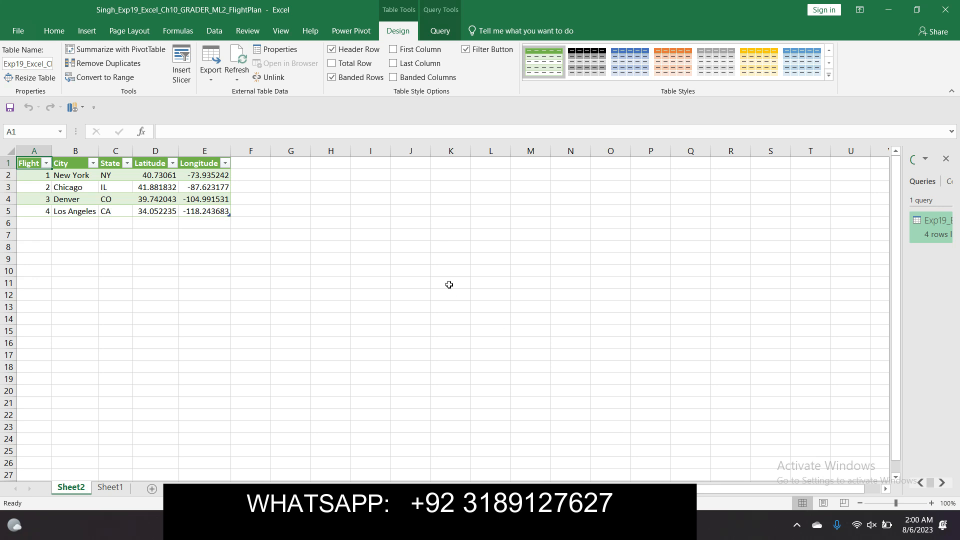
click(239, 310)
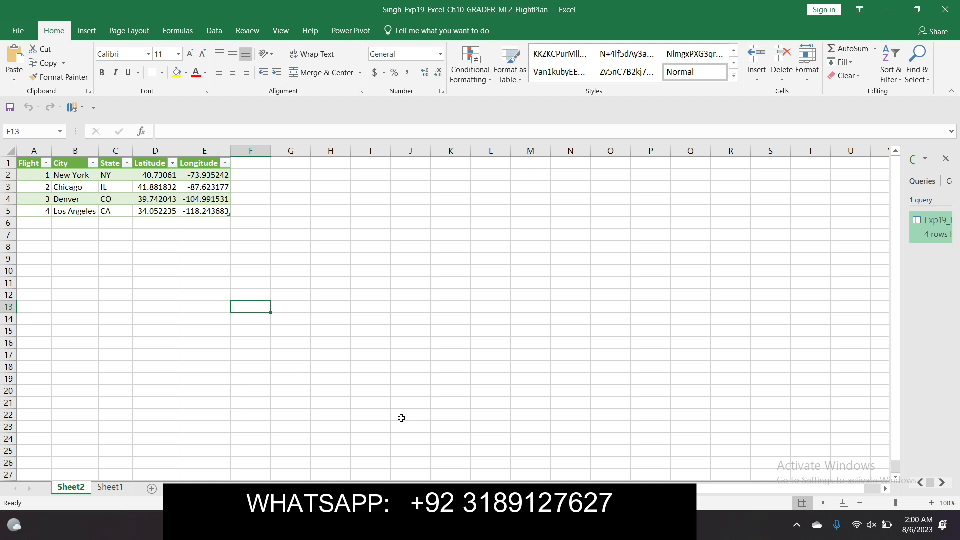
Step: Return to the Word instructions and remove the yellow highlight from the step 2 instruction
mouse_move(638, 525)
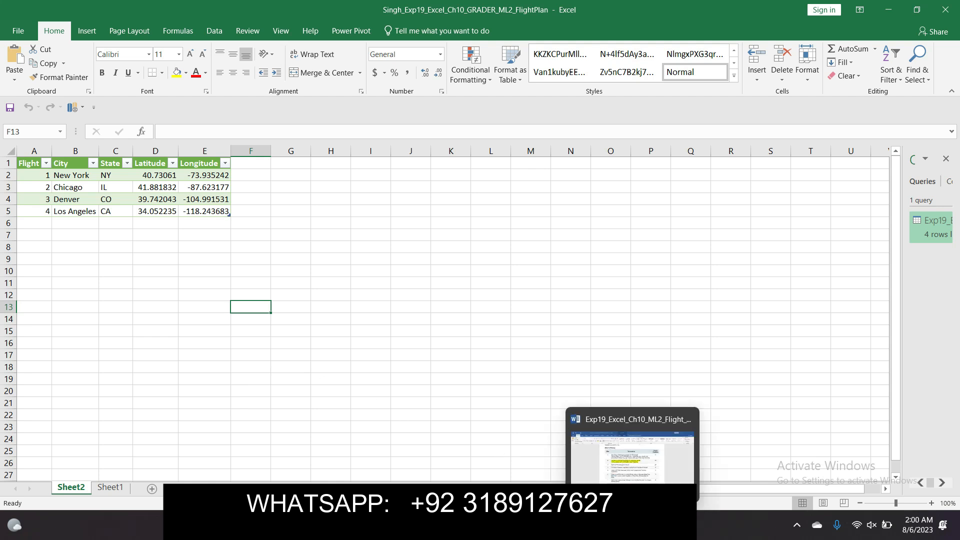
click(634, 470)
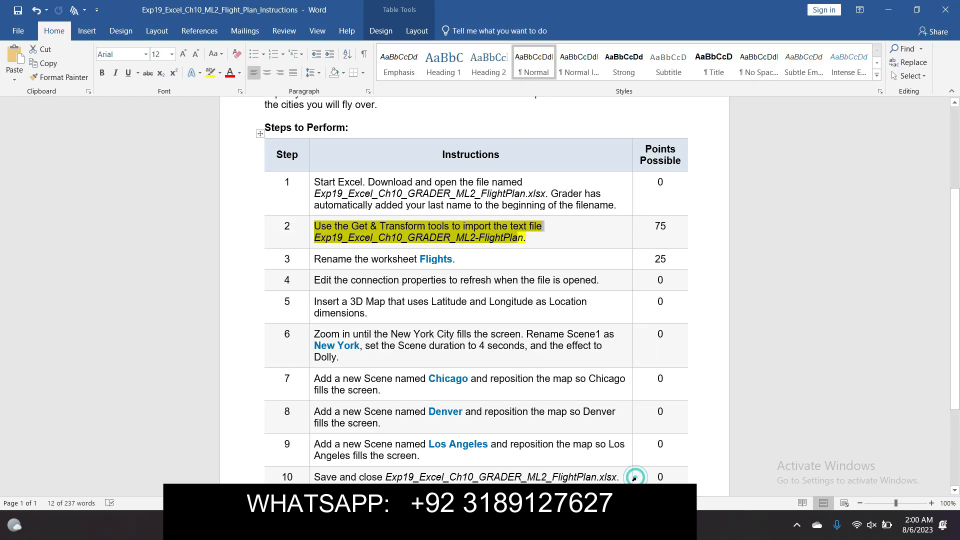
click(509, 259)
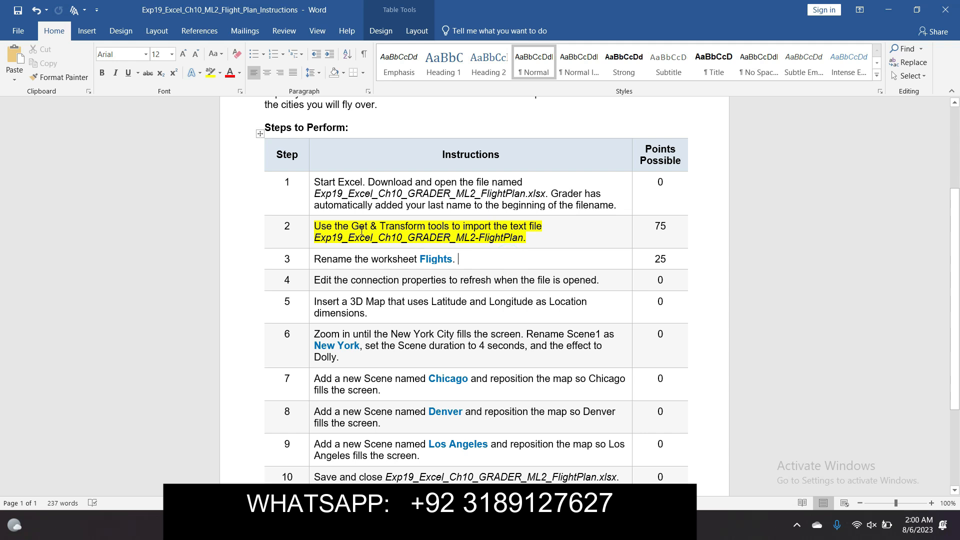
click(300, 216)
click(311, 227)
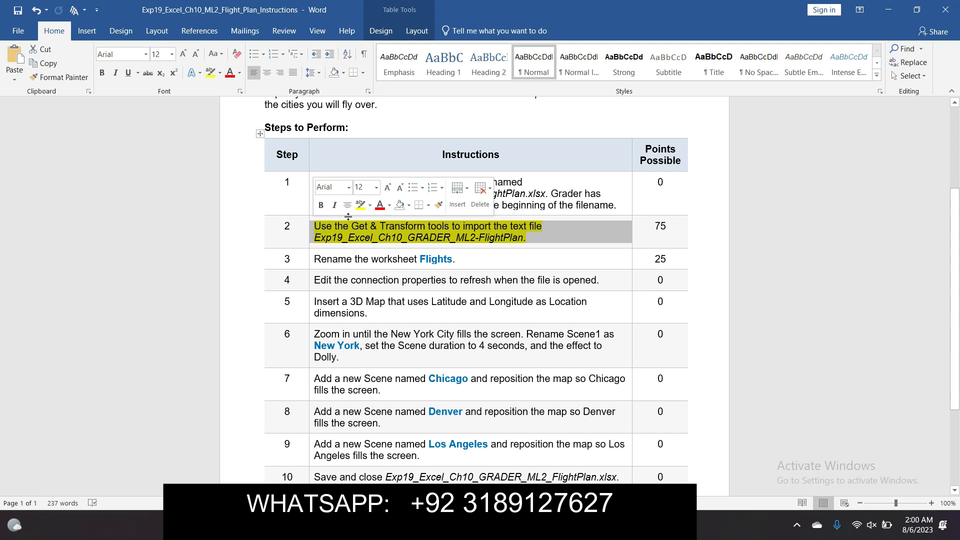
click(361, 209)
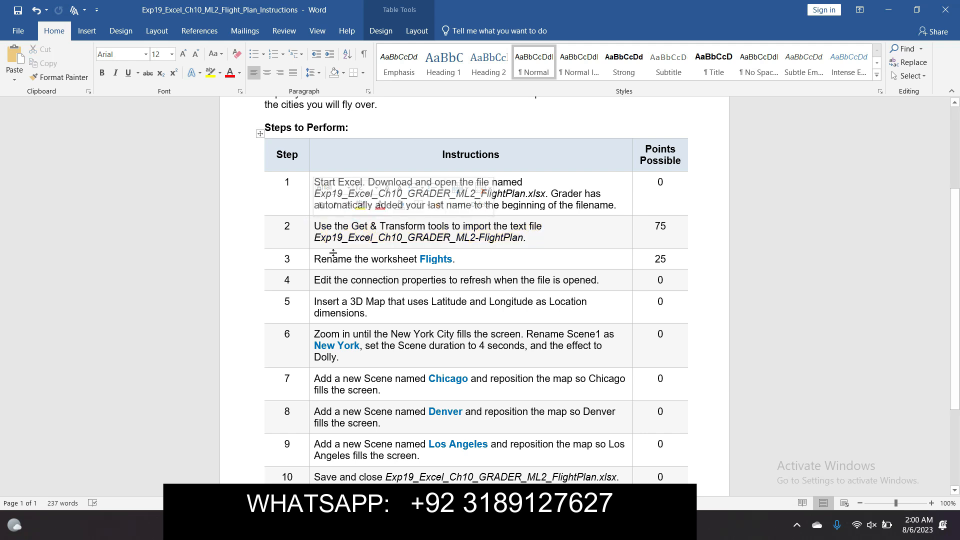
Step: Highlight the step 3 instruction about renaming the worksheet in yellow
click(309, 261)
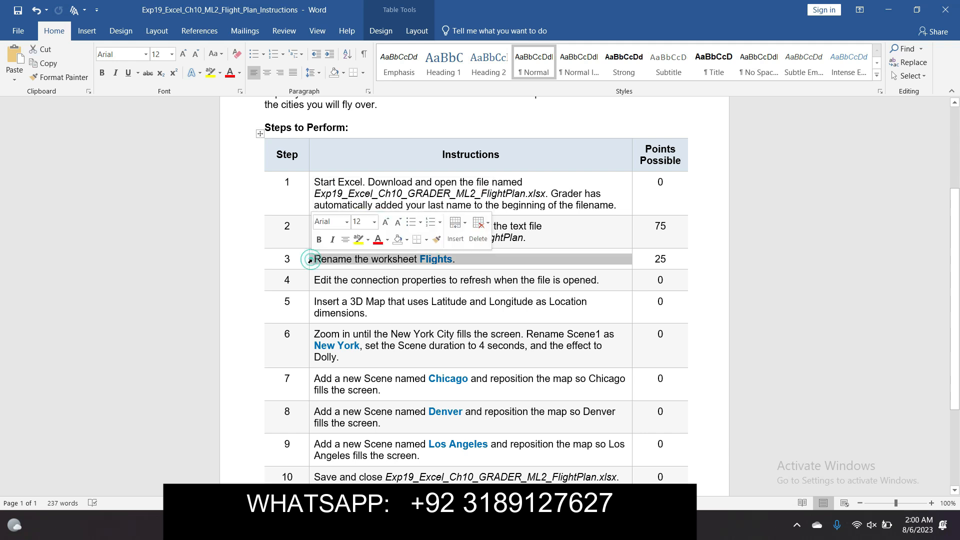
click(358, 239)
click(472, 259)
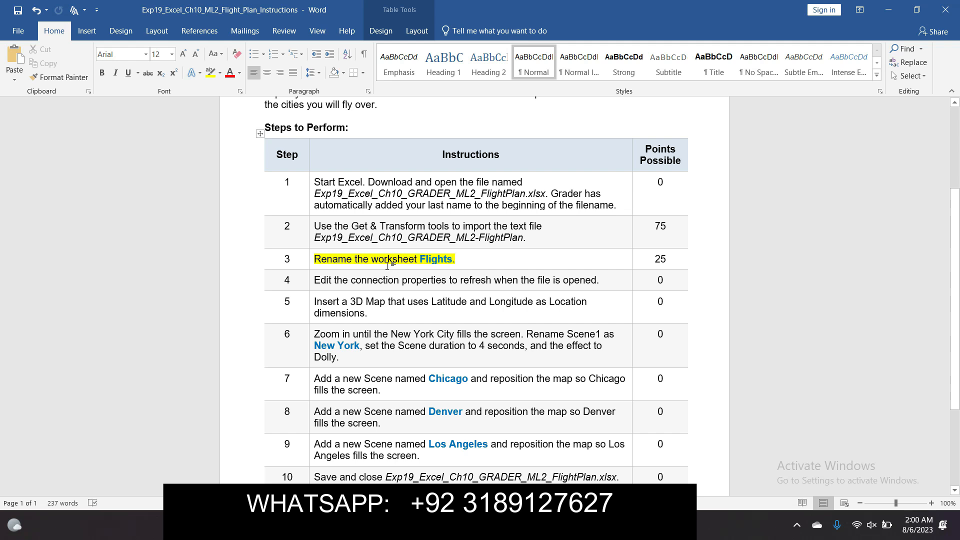
drag(317, 258, 451, 252)
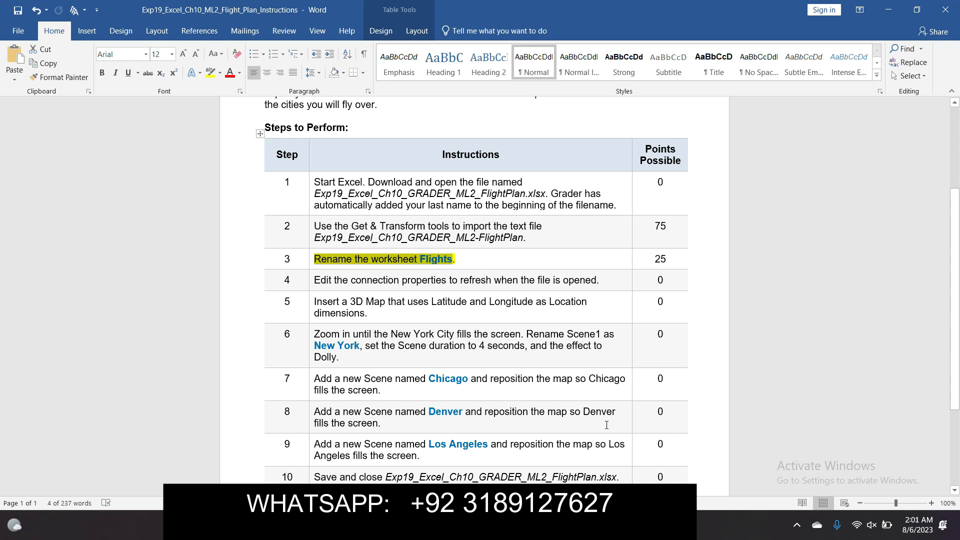
Step: Switch to the Excel workbook and rename the worksheet holding the imported flight table as Flights
click(663, 525)
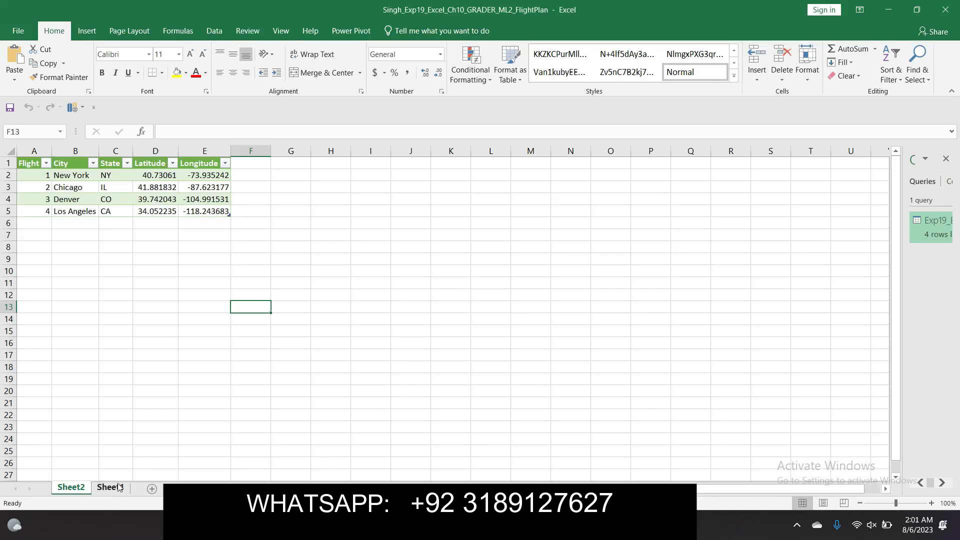
right_click(73, 488)
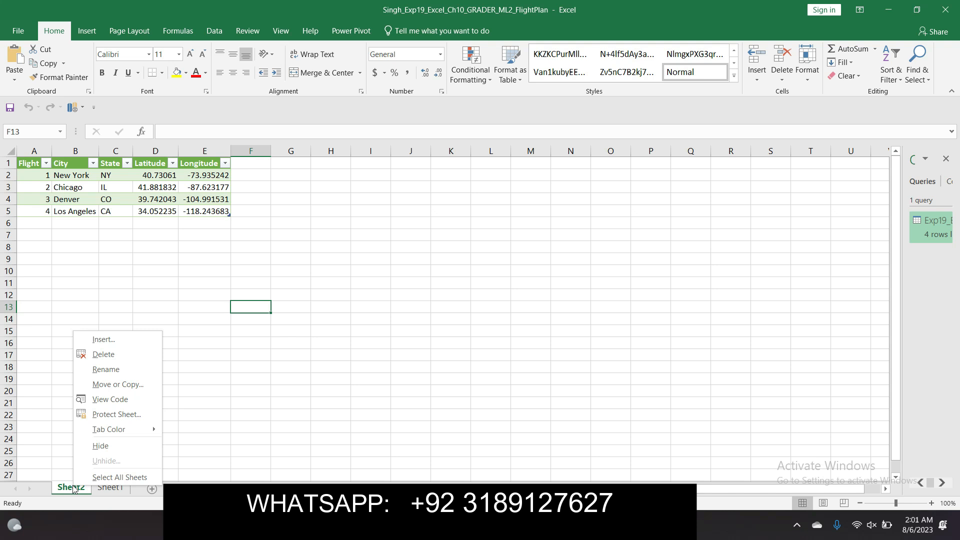
click(119, 368)
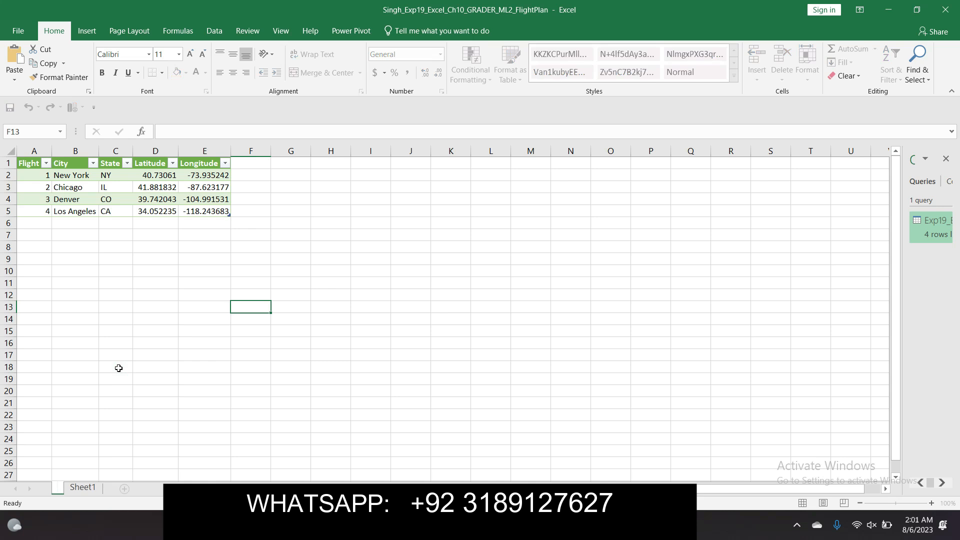
text(Flights)
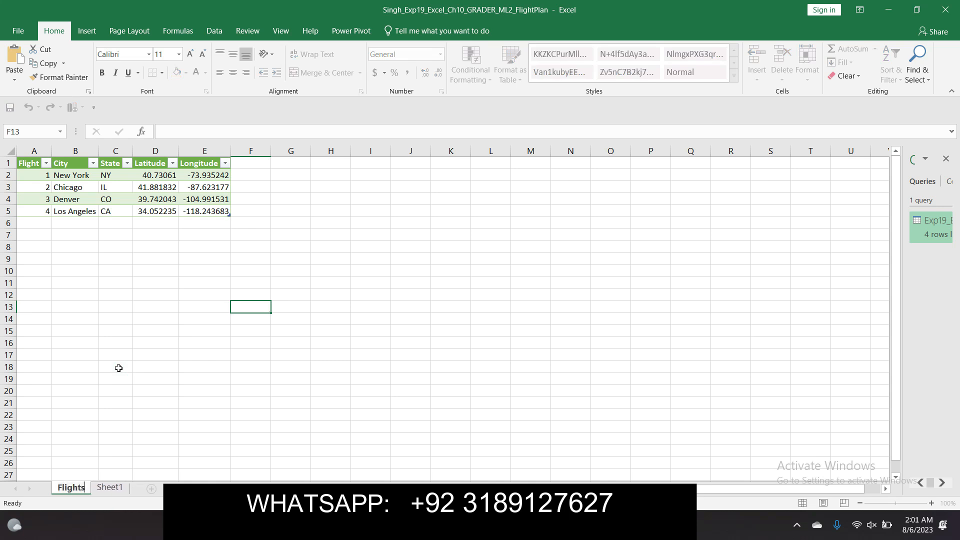
key(Return)
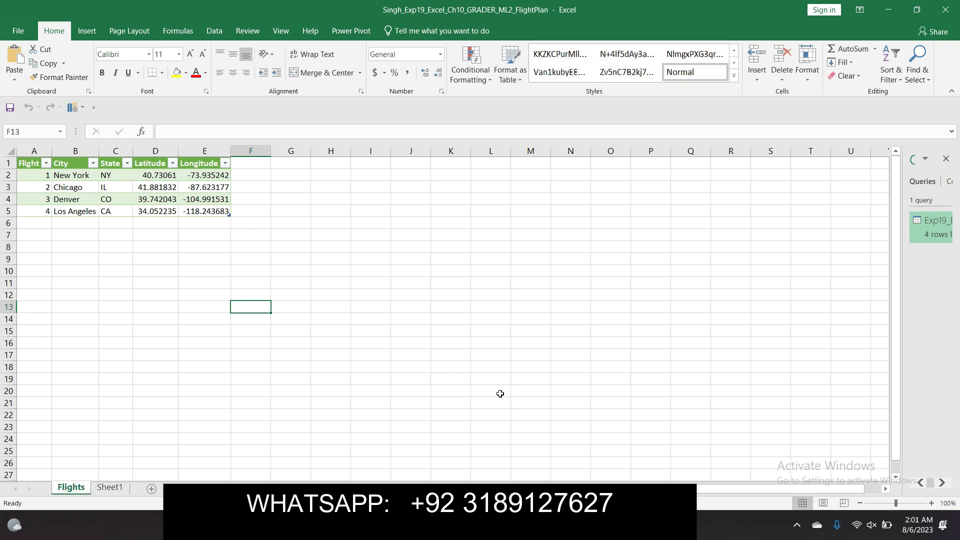
Step: Recheck step 3 in the Word instructions, and look through Sheet1 and the Flights sheet in Excel
key(alt+Tab)
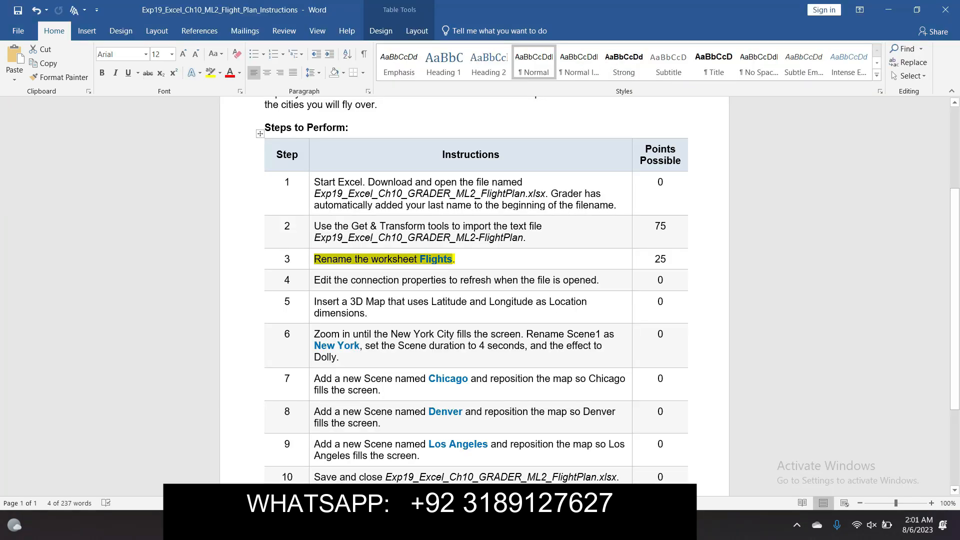
click(483, 260)
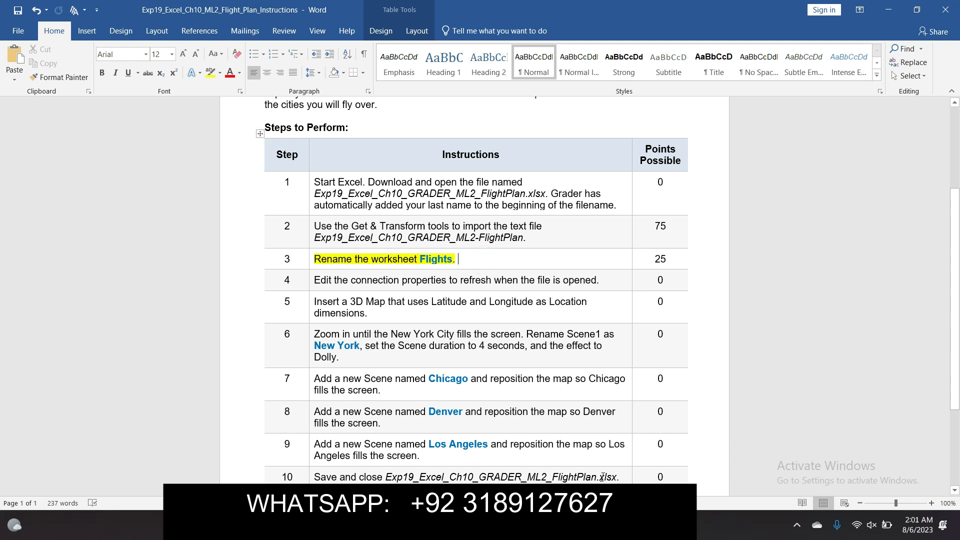
key(alt+Tab)
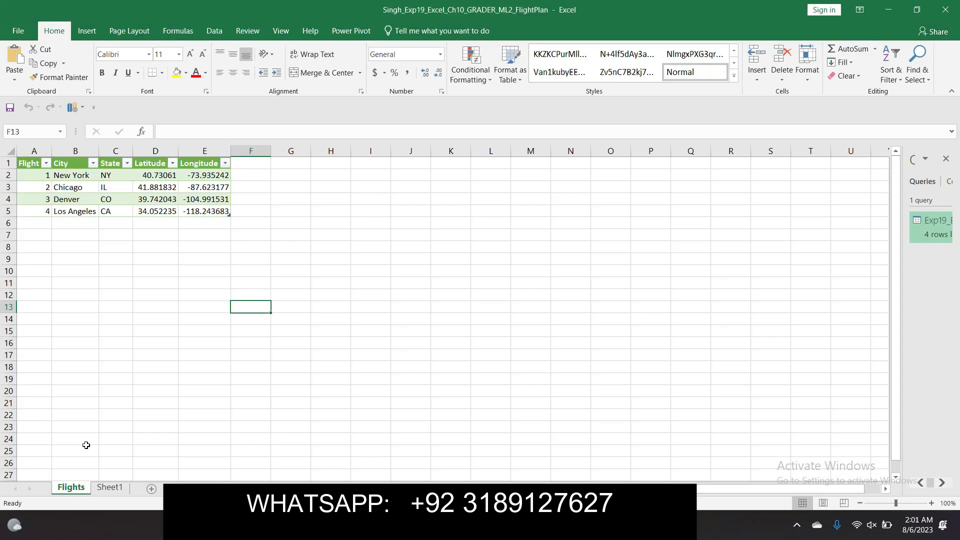
click(108, 489)
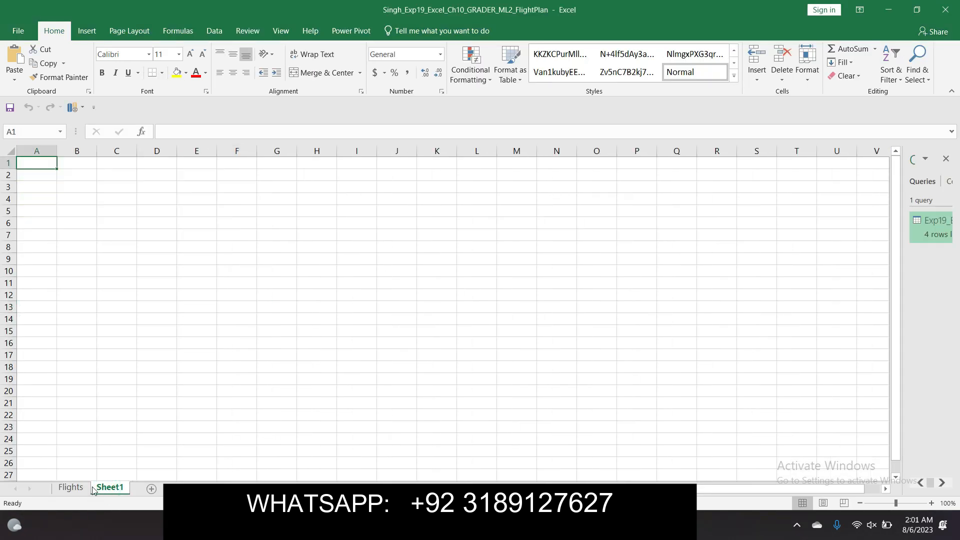
click(73, 487)
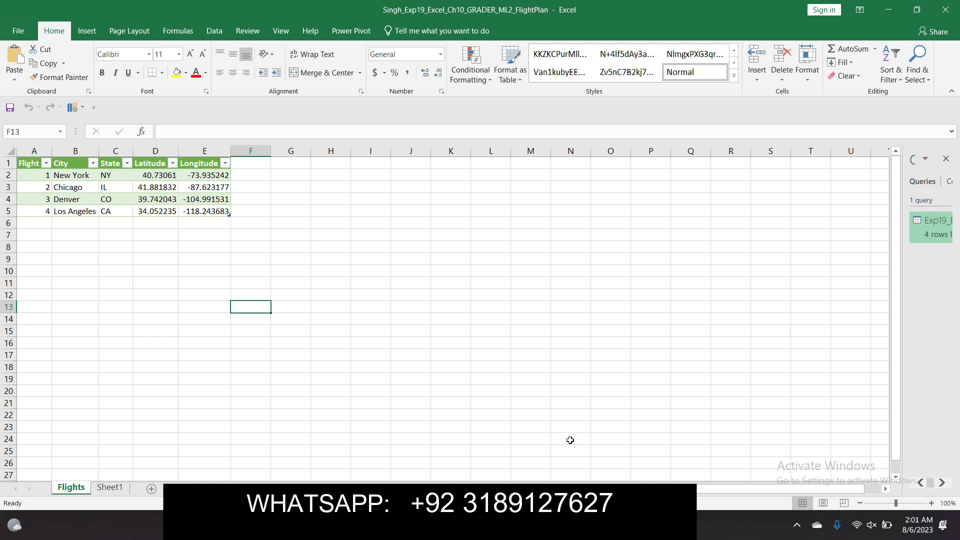
Step: Switch to the Word instructions and remove the yellow highlight from the step 3 instruction
mouse_move(632, 525)
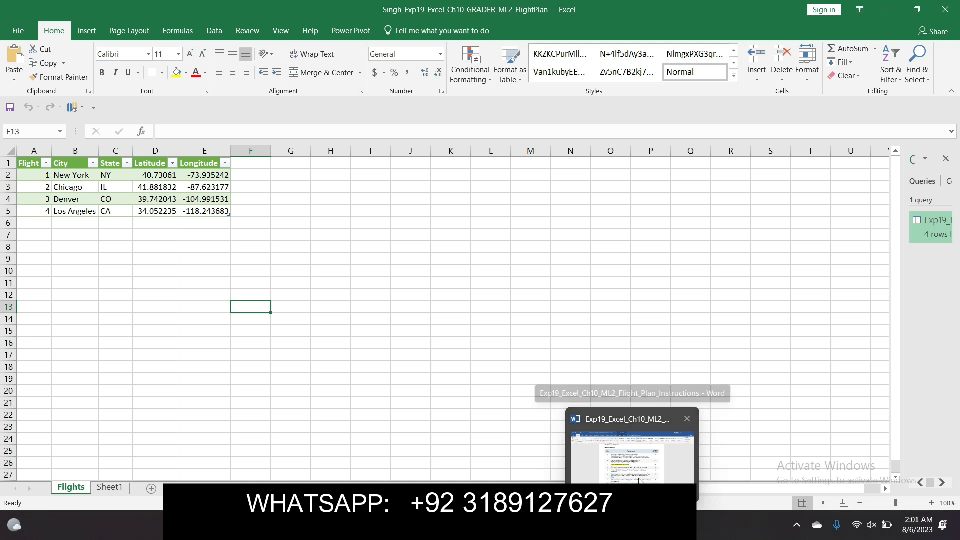
click(637, 462)
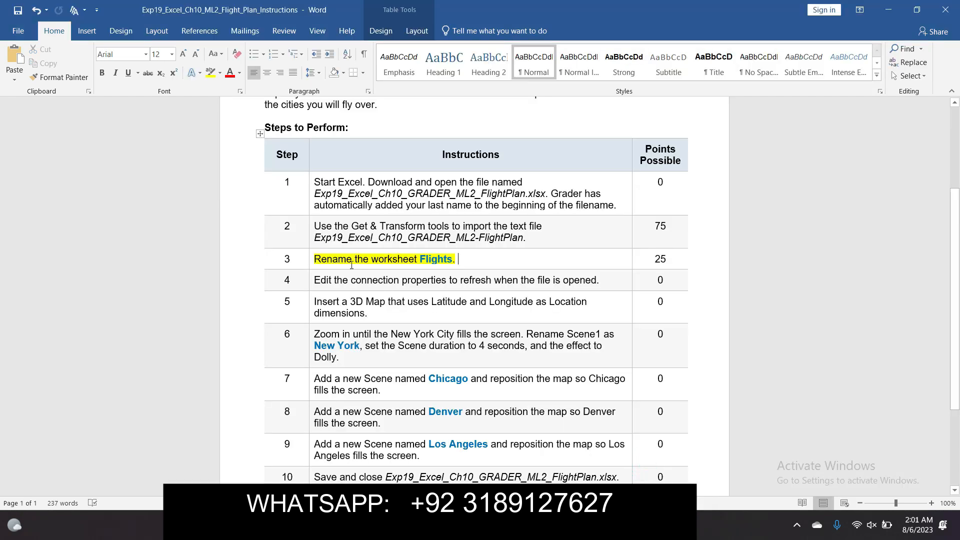
click(311, 260)
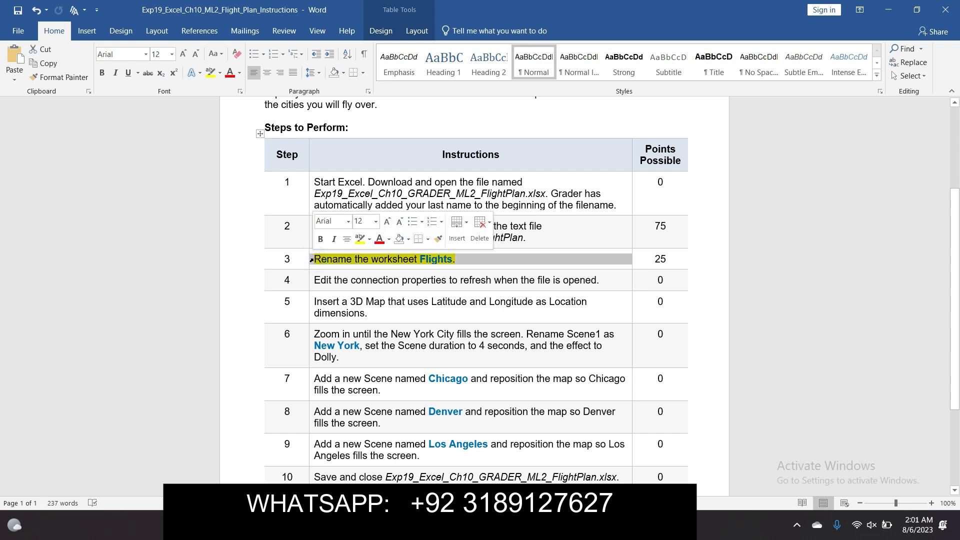
click(360, 241)
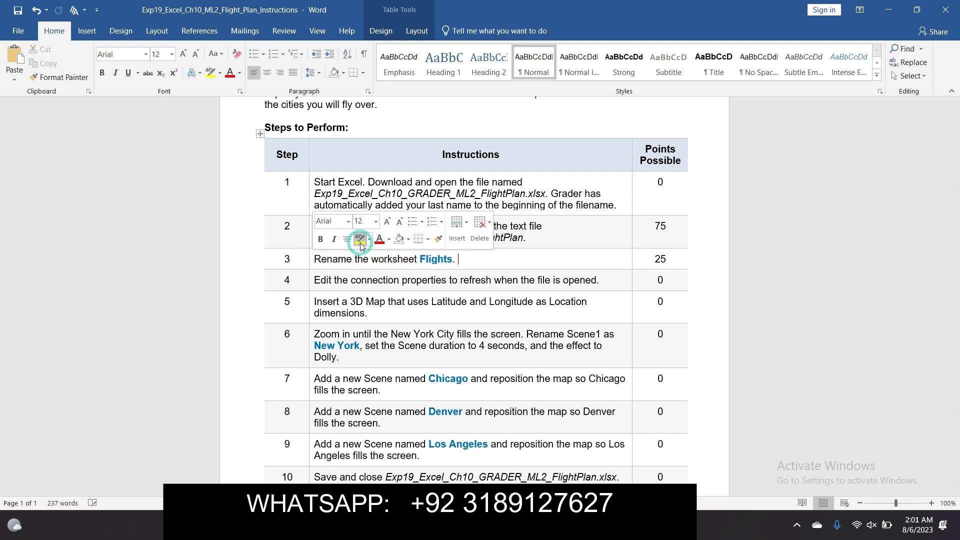
Step: Highlight the step 4 instruction about the connection properties in yellow, and select its text for reading
click(310, 282)
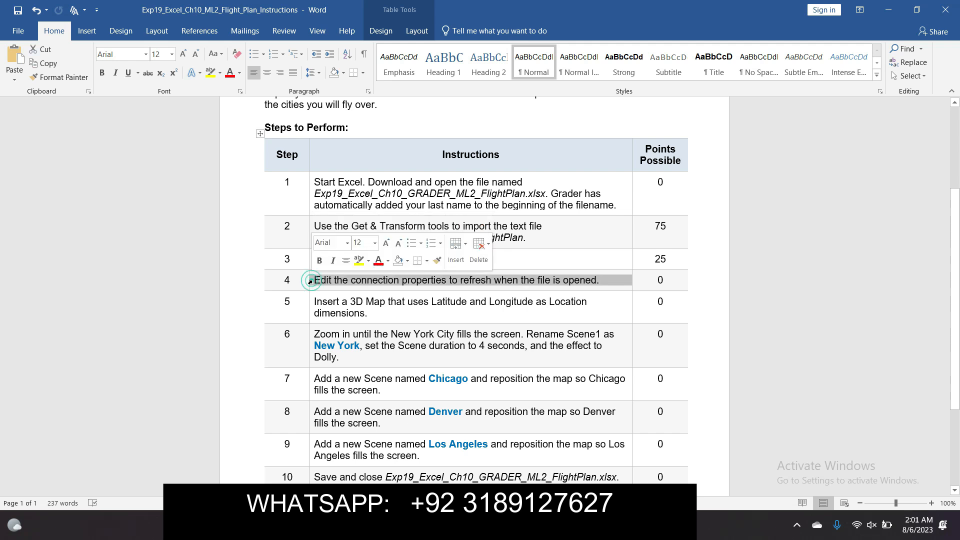
click(357, 260)
click(384, 314)
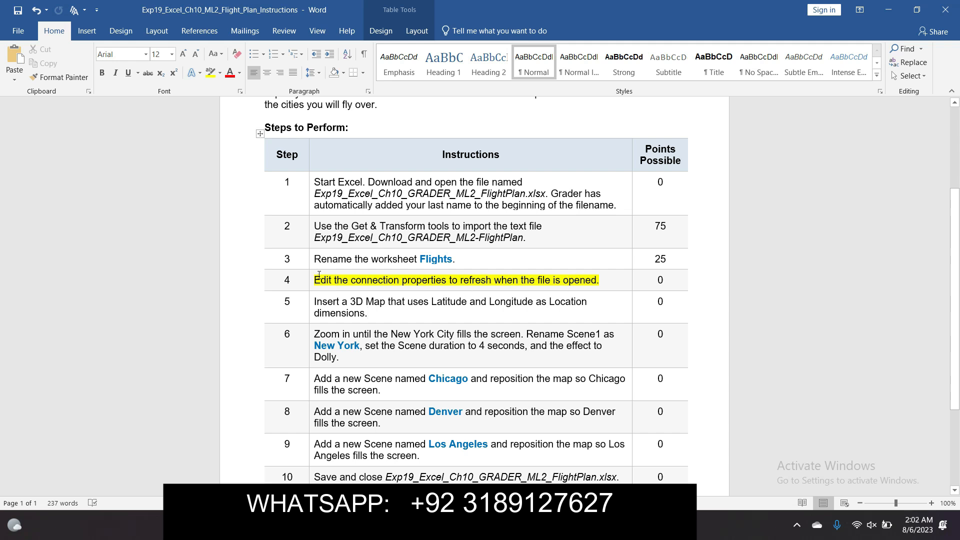
drag(313, 278, 598, 279)
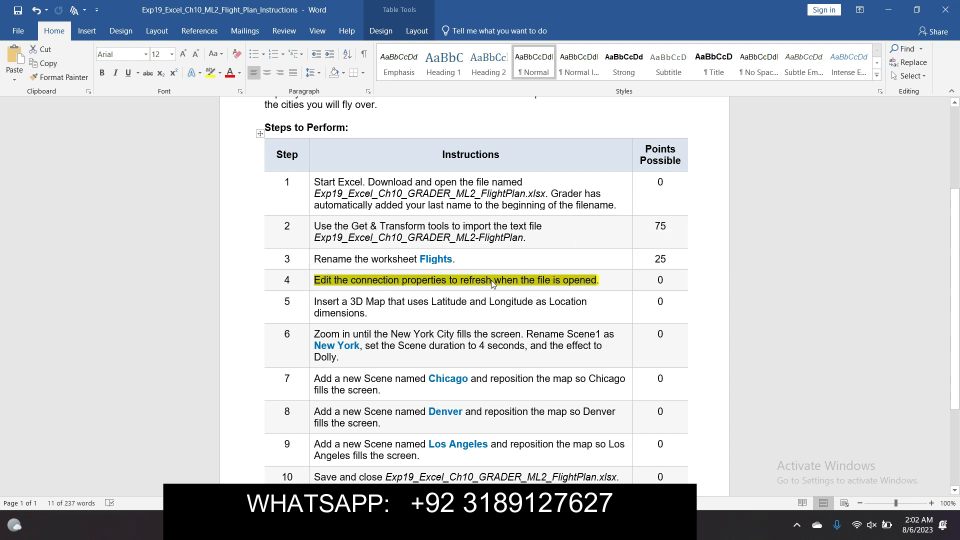
Step: Switch to the Excel workbook and look through the available commands for the data connection settings
mouse_move(660, 524)
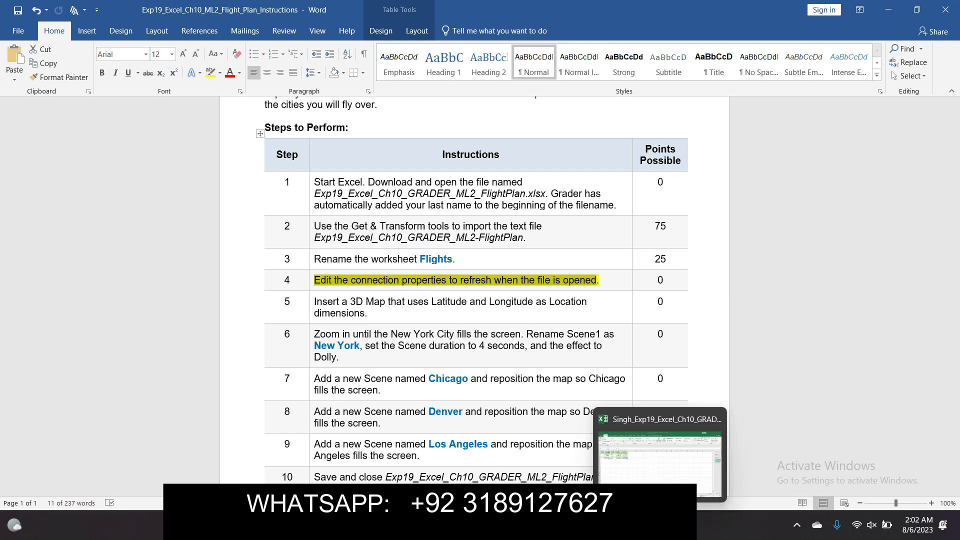
click(660, 470)
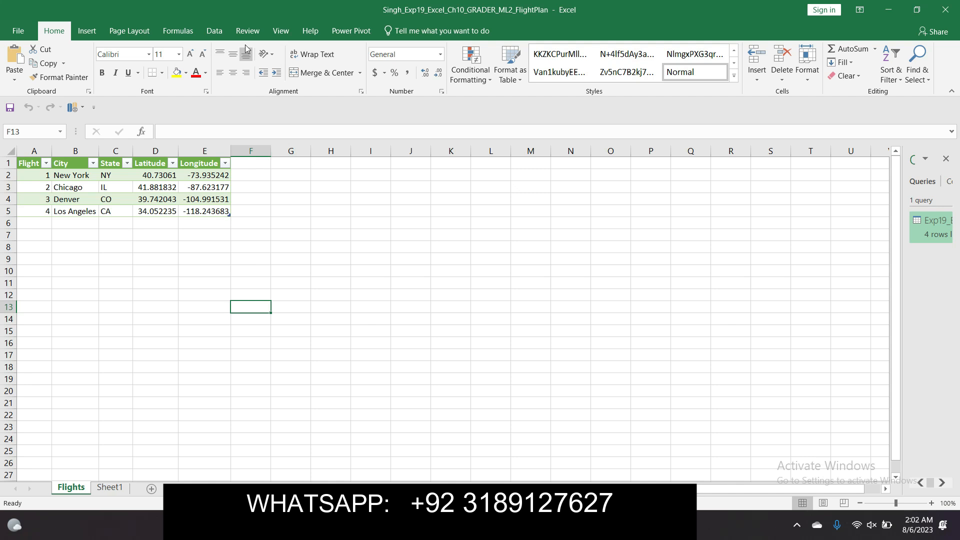
click(215, 33)
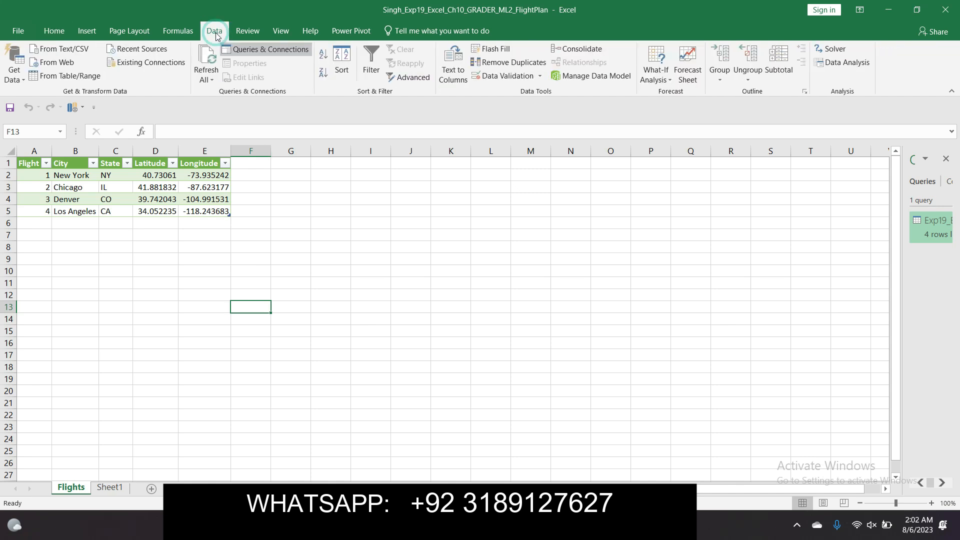
click(247, 30)
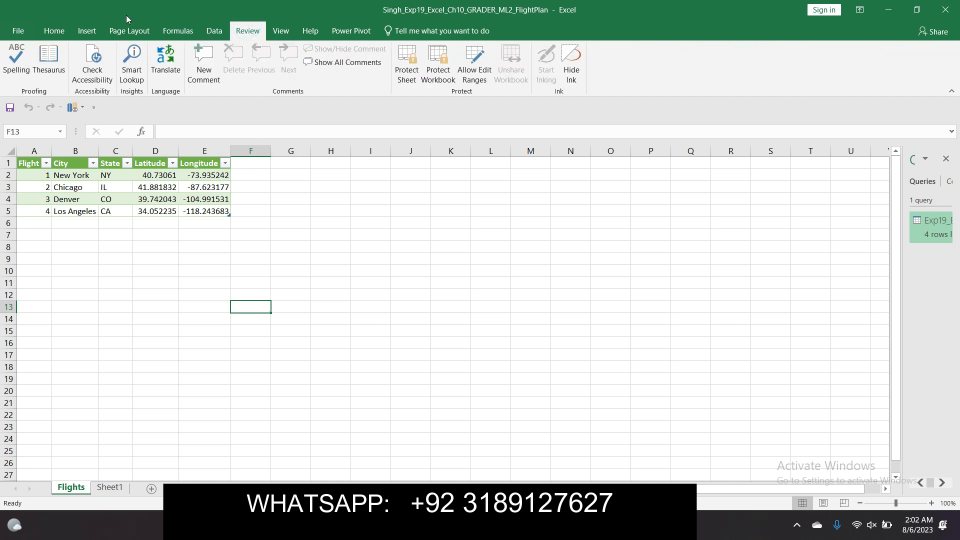
click(128, 31)
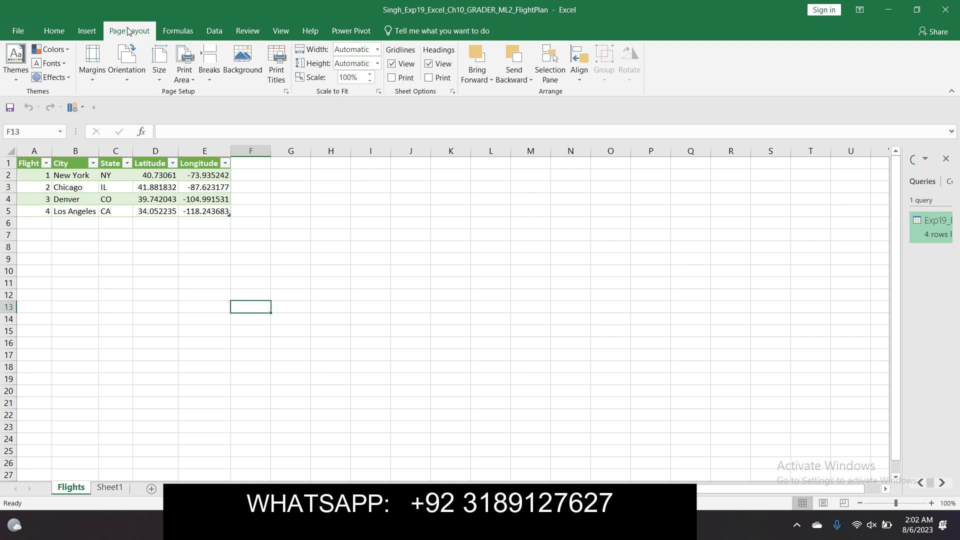
right_click(209, 33)
click(186, 32)
click(186, 32)
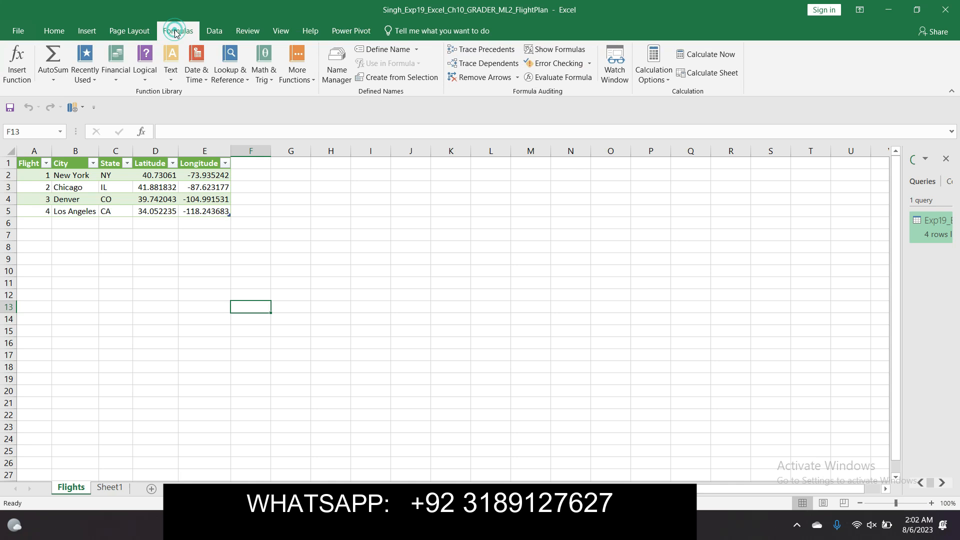
click(213, 32)
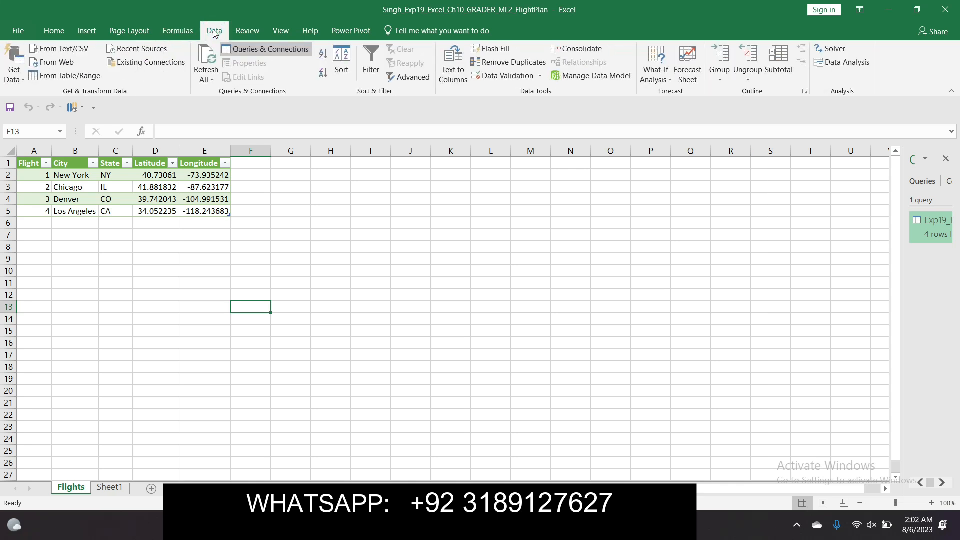
Step: Widen the Queries & Connections pane and preview the details of the imported flight plan query
click(269, 52)
drag(903, 260, 785, 276)
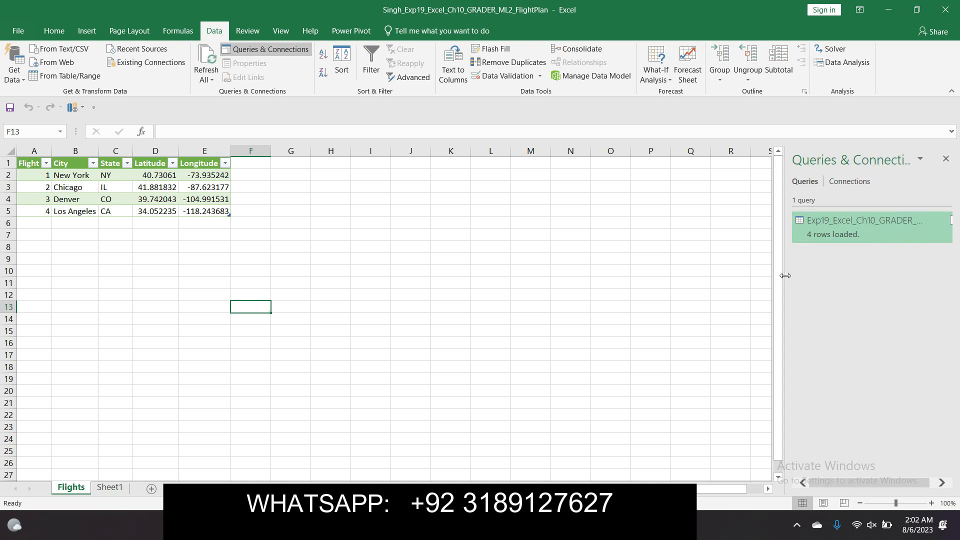
click(853, 230)
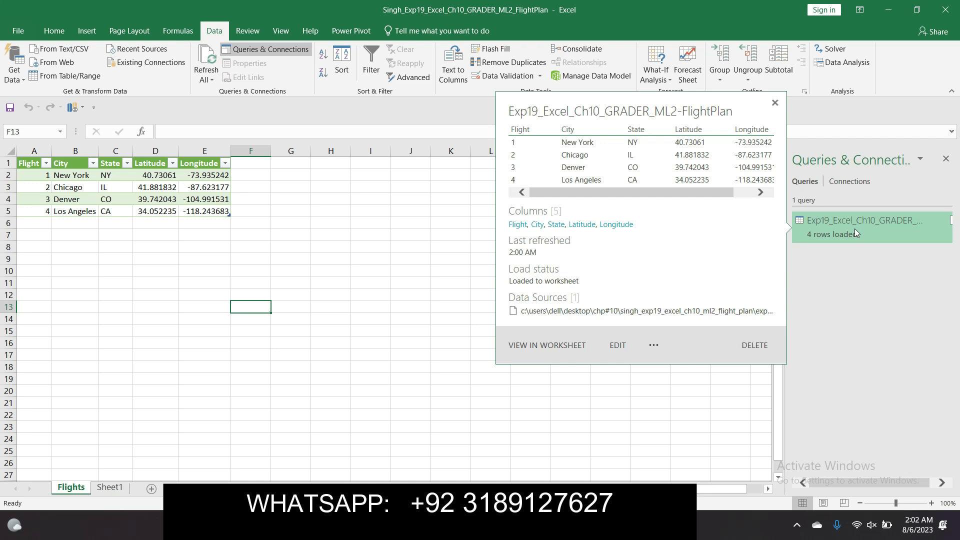
Step: Reread the step 4 instruction in Word and return to the Excel workbook
mouse_move(631, 524)
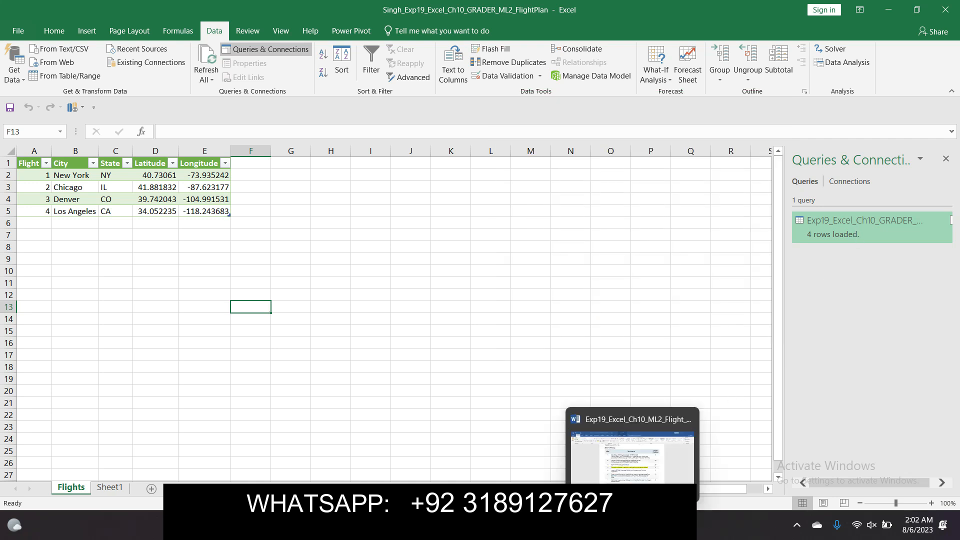
click(631, 494)
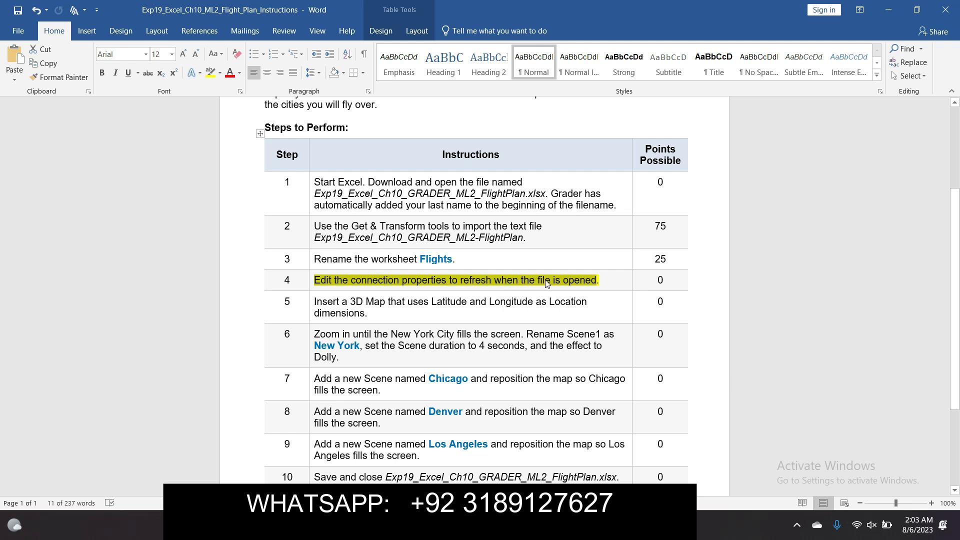
mouse_move(660, 525)
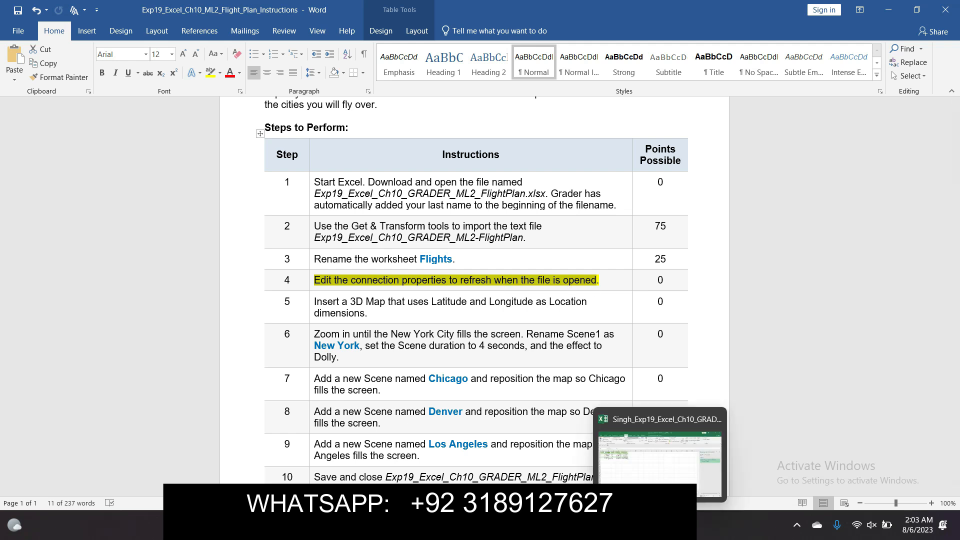
click(670, 482)
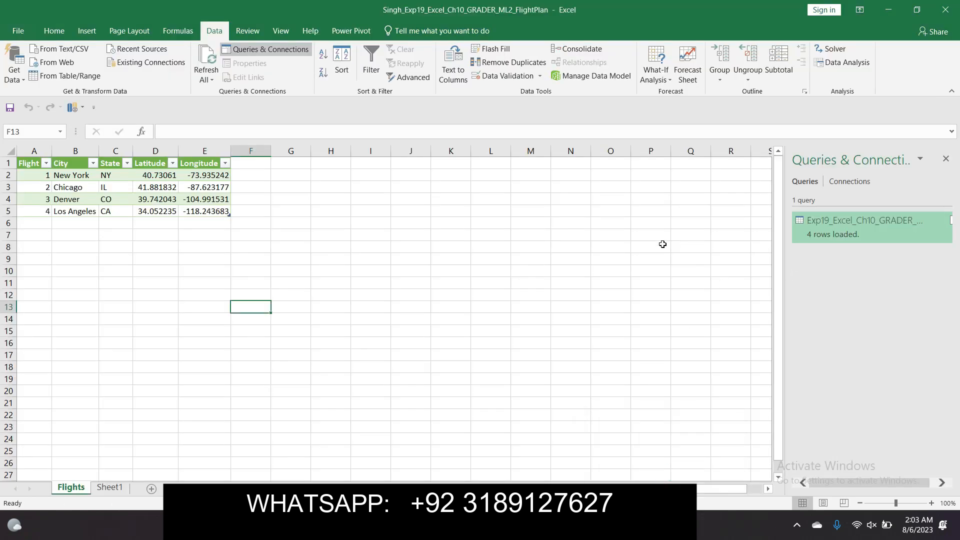
Step: Open the external data properties of the imported flight table, rechecking the refresh requirement of step 4 in Word
click(818, 234)
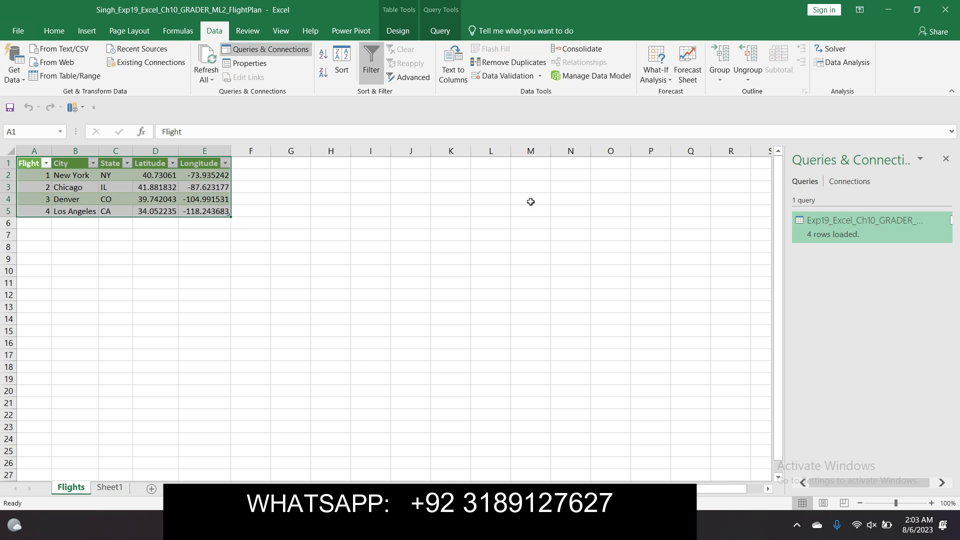
click(263, 70)
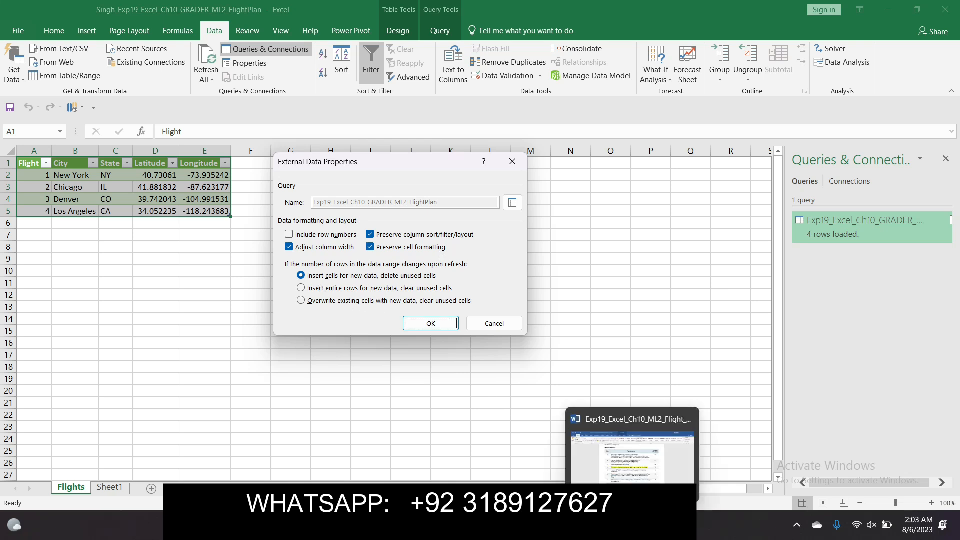
click(632, 525)
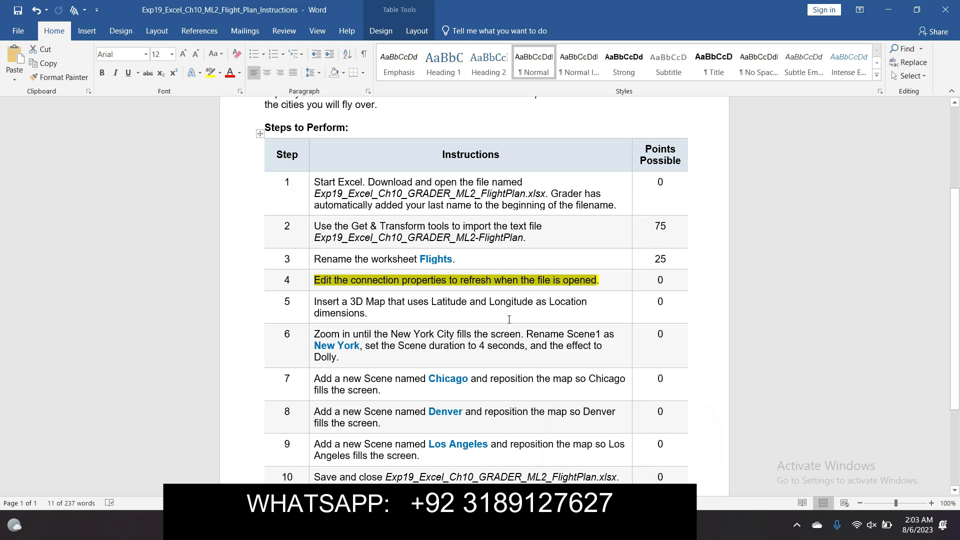
drag(459, 280, 584, 283)
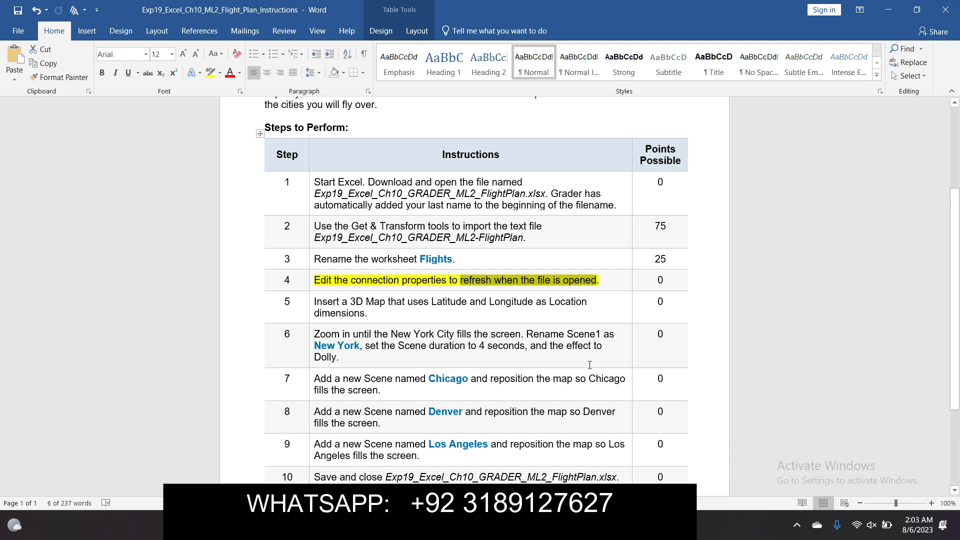
mouse_move(660, 525)
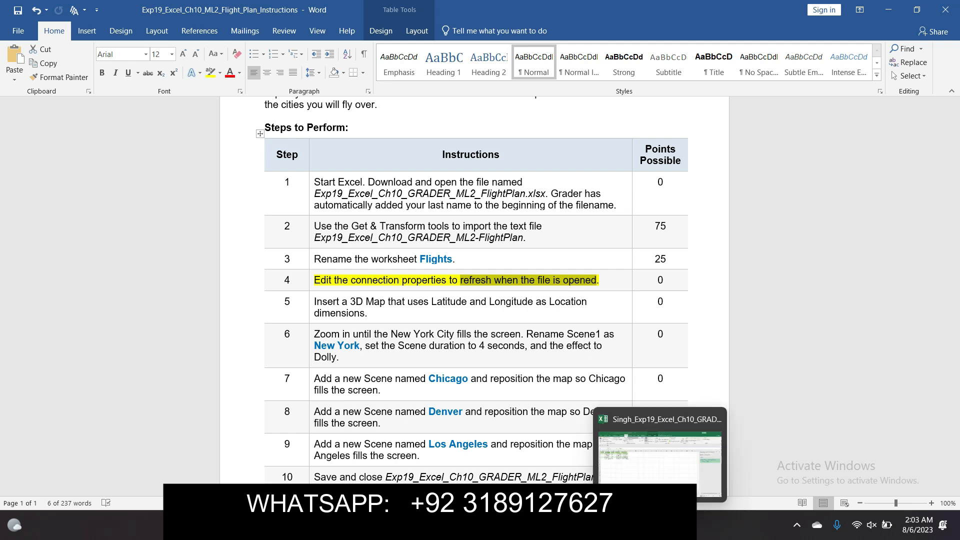
click(659, 462)
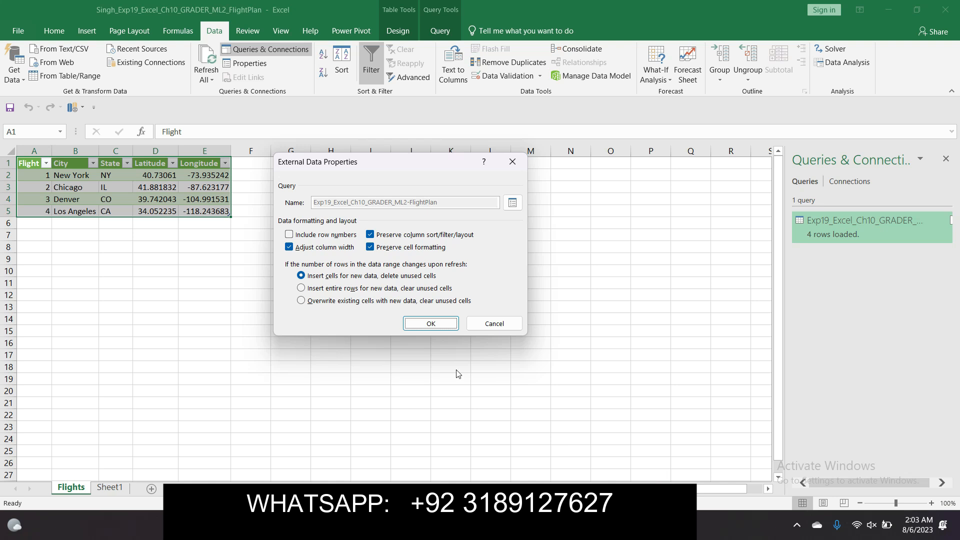
Step: Set the flight plan query's properties to refresh data when opening the file, and accept the external data properties
click(514, 202)
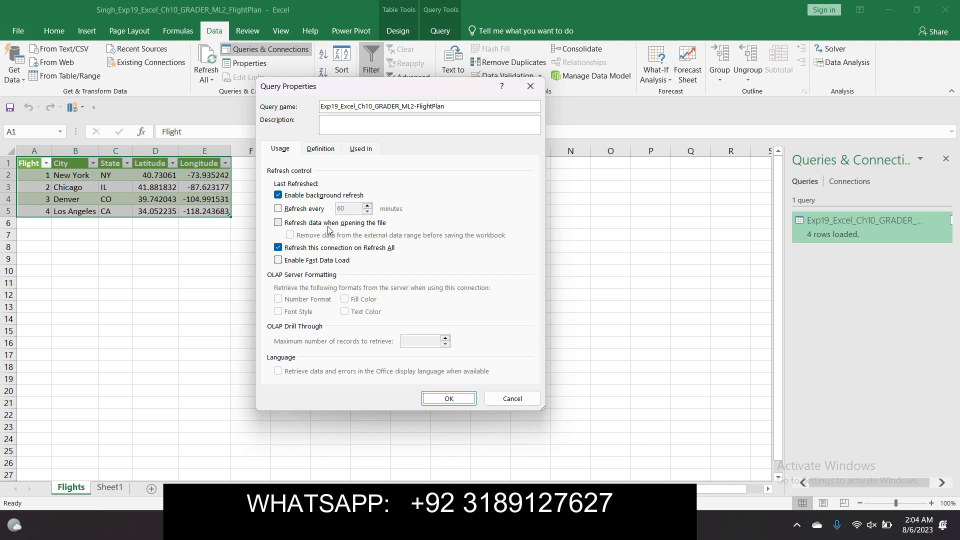
click(279, 223)
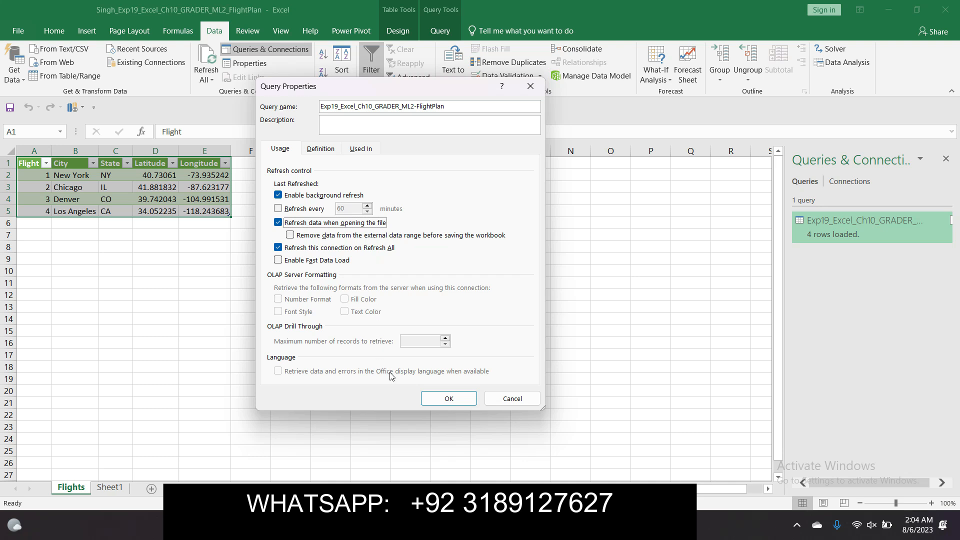
click(437, 397)
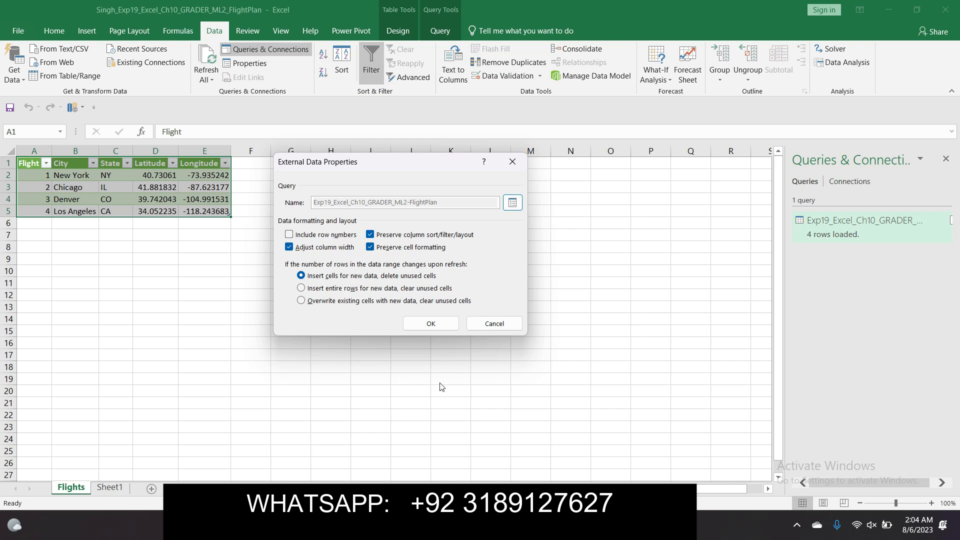
click(428, 326)
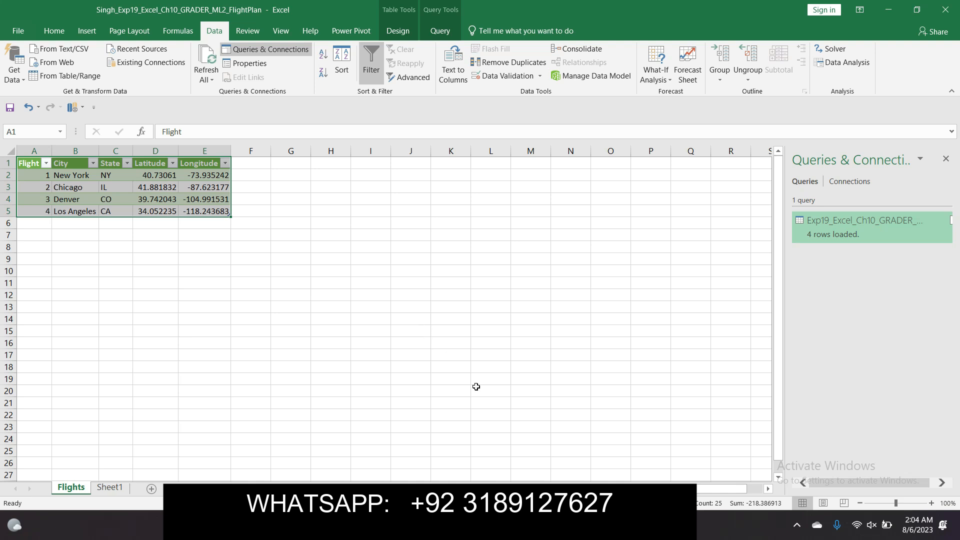
Step: Return to the Word instructions and remove the yellow highlight from the step 4 instruction
mouse_move(632, 525)
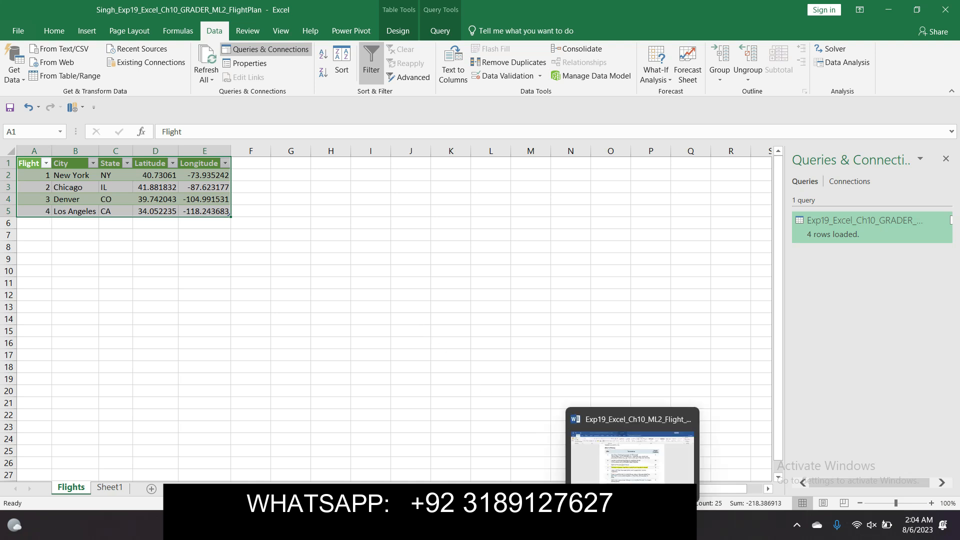
click(632, 452)
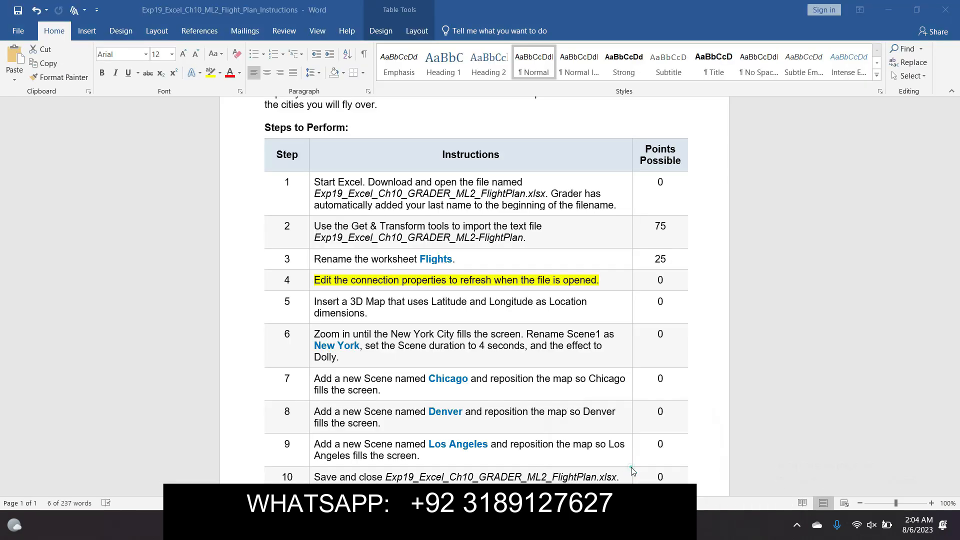
click(311, 283)
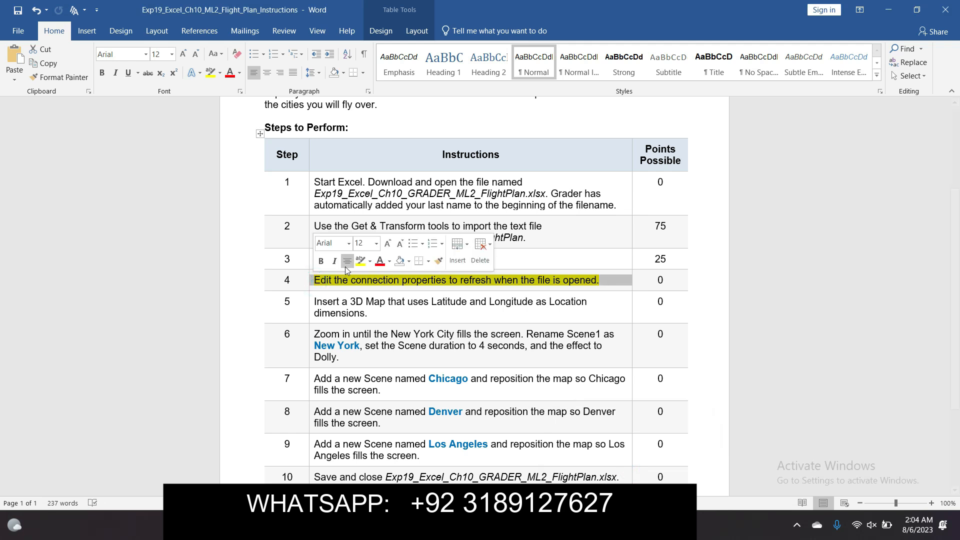
click(357, 265)
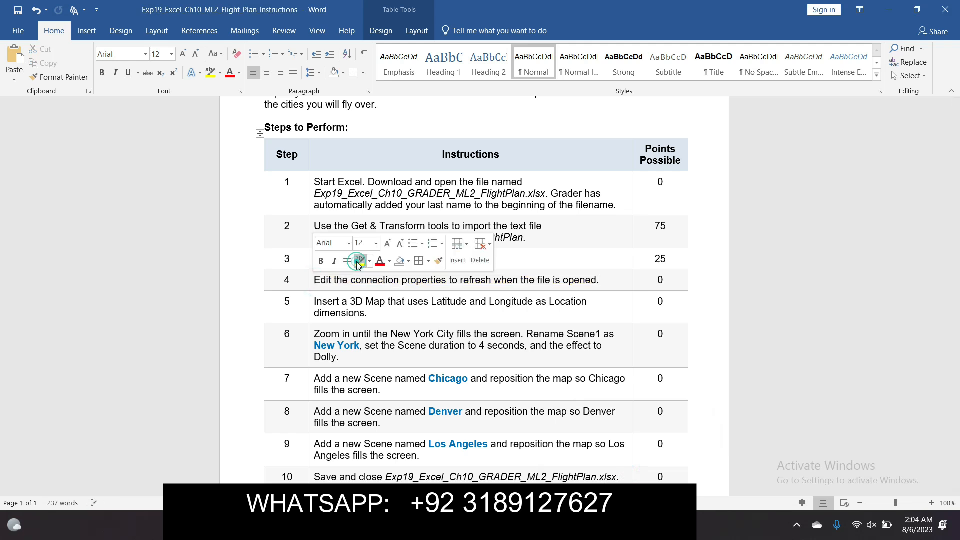
Step: Highlight the step 5 instruction about inserting a 3D Map in yellow and read the remaining steps
click(311, 303)
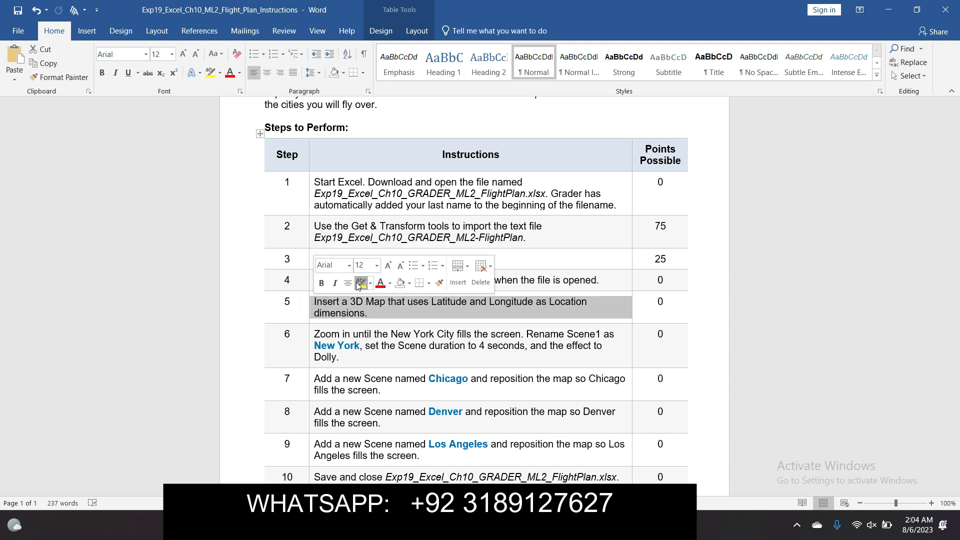
click(358, 283)
click(383, 315)
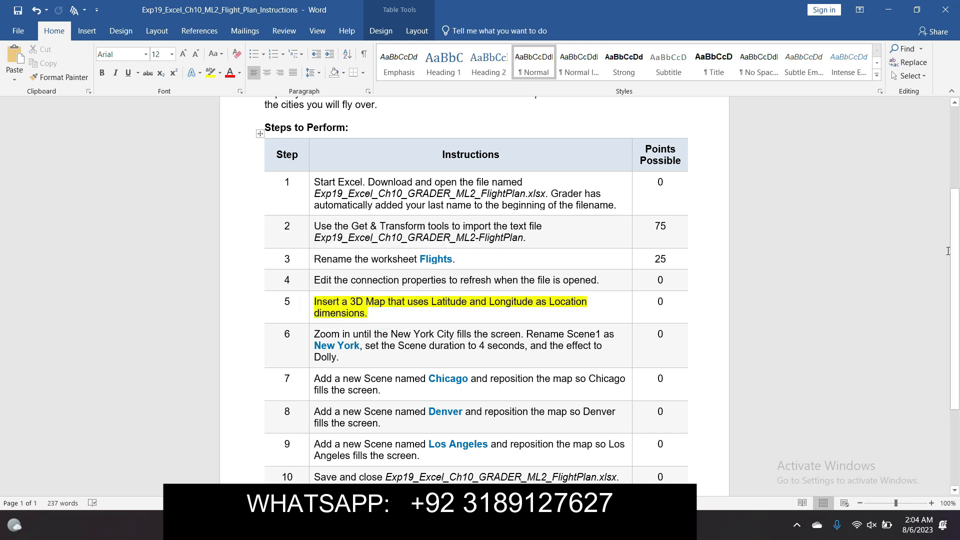
scroll(526, 206, down, 3)
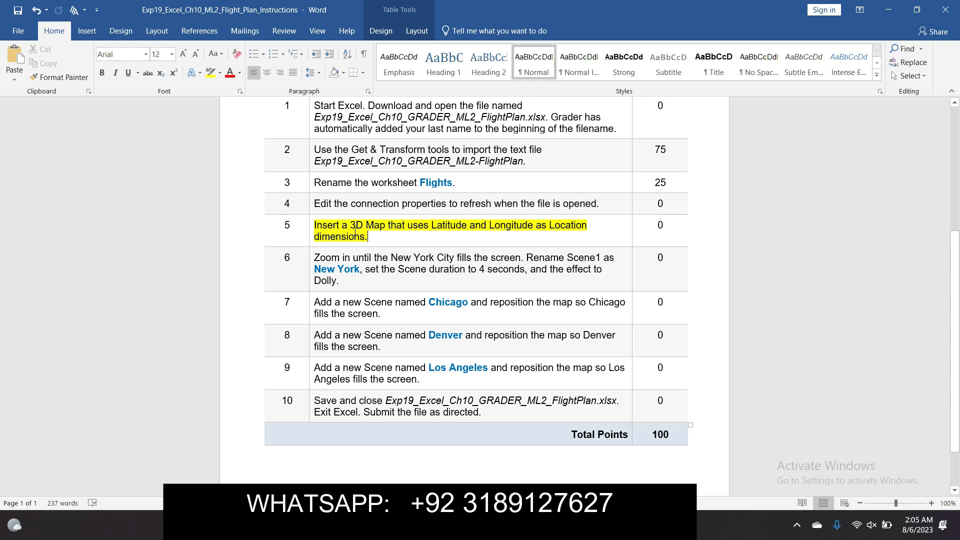
Step: Reread the step 5 instruction in Word and switch to the Flights sheet in Excel
triple_click(317, 223)
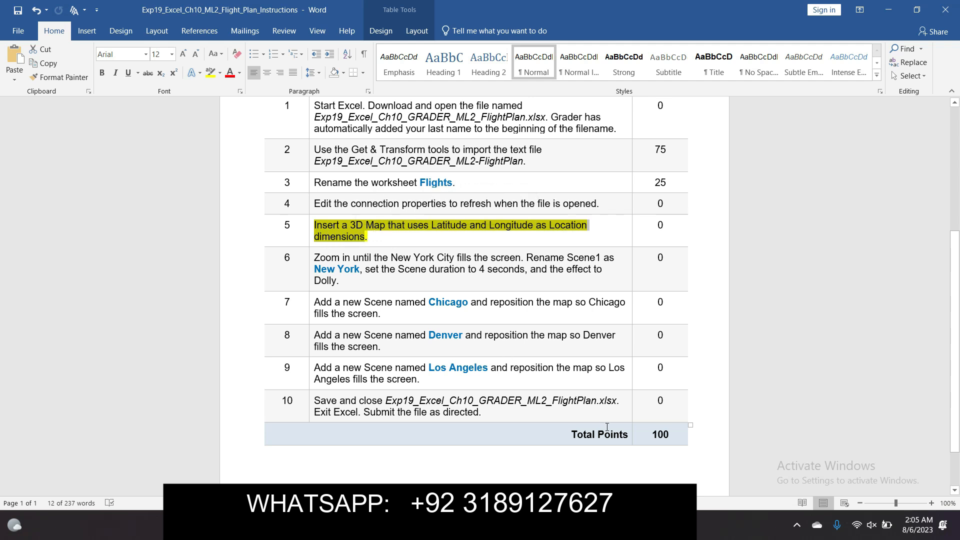
mouse_move(660, 525)
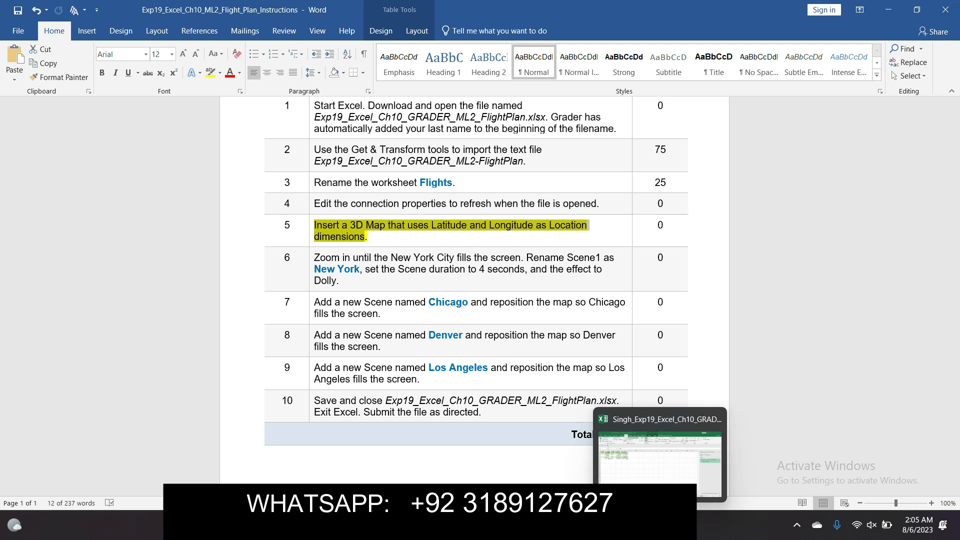
right_click(649, 469)
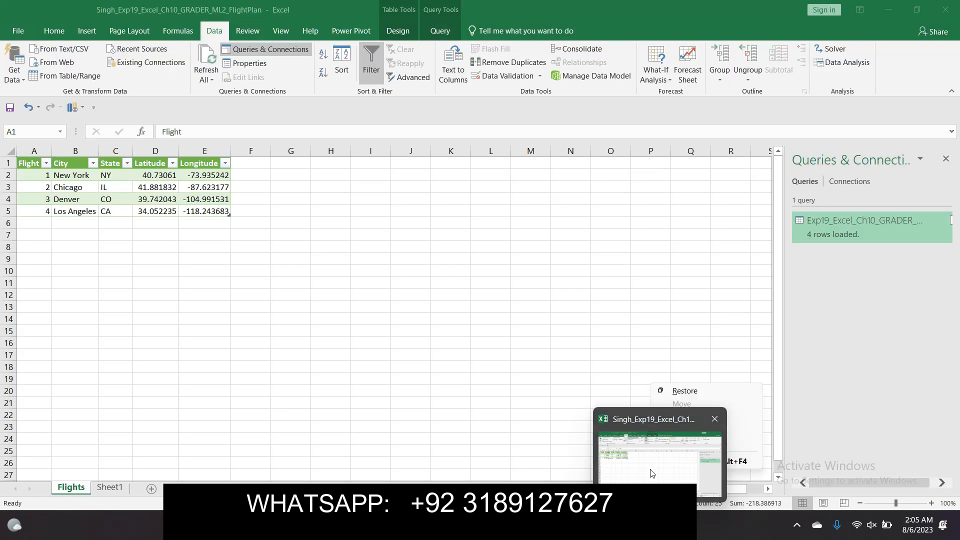
click(408, 323)
right_click(407, 321)
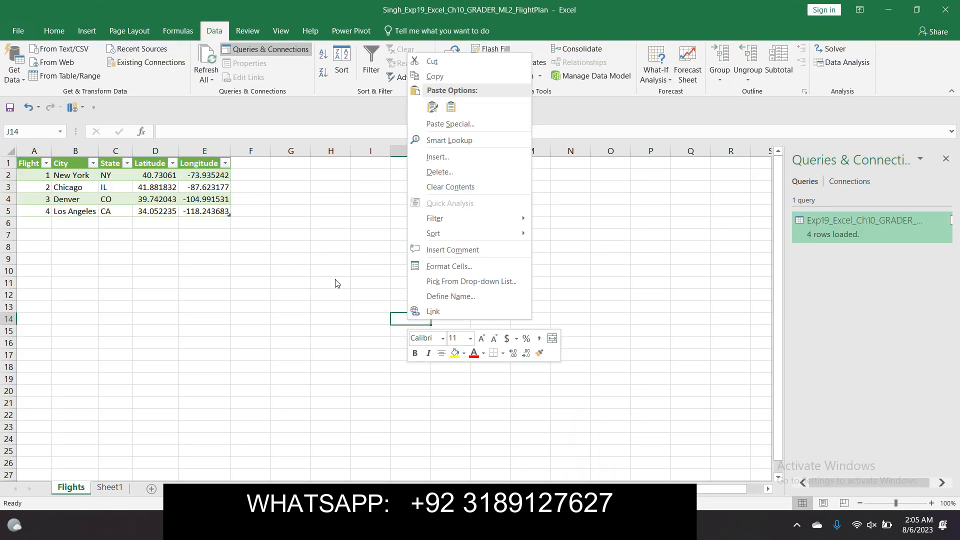
key(Escape)
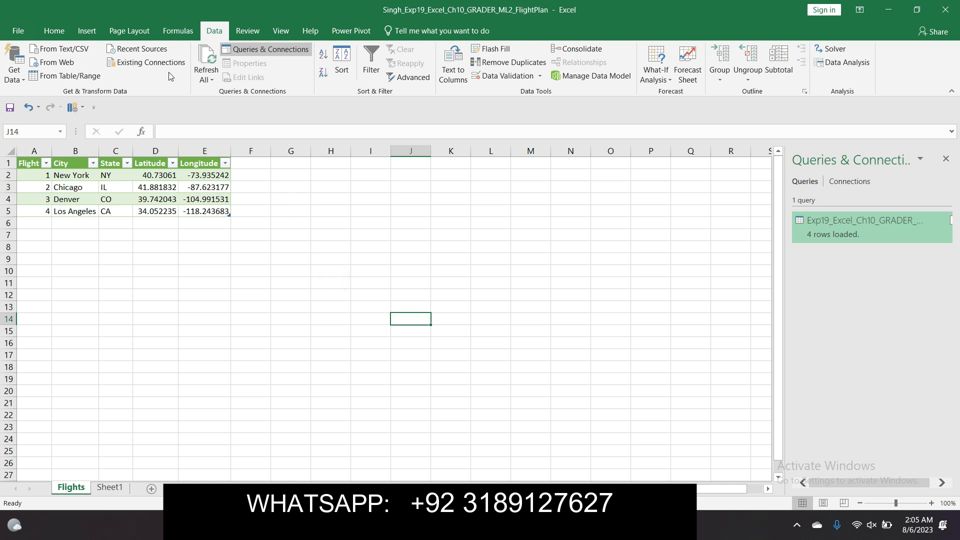
Step: Try to open 3D Maps from the Flights sheet and dismiss the messages
click(59, 31)
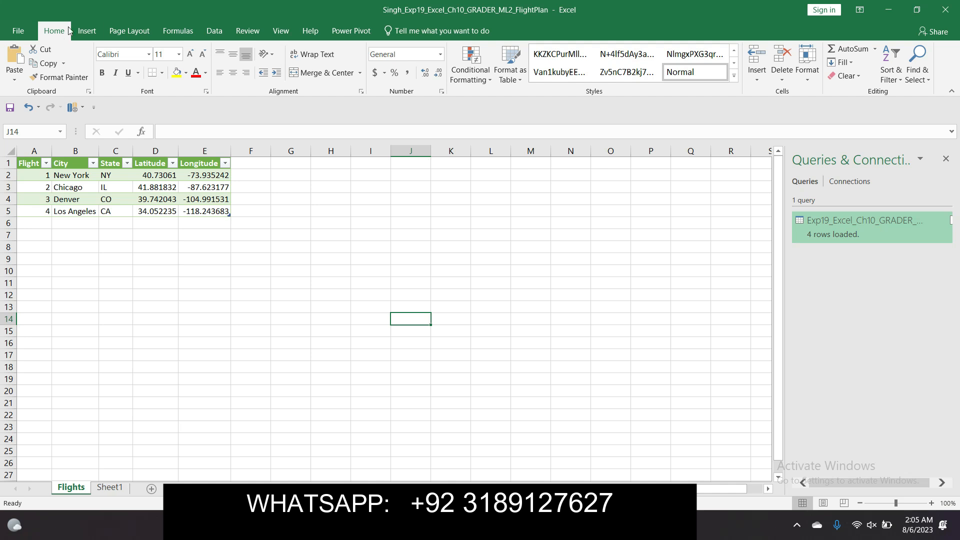
right_click(88, 26)
click(81, 30)
click(80, 31)
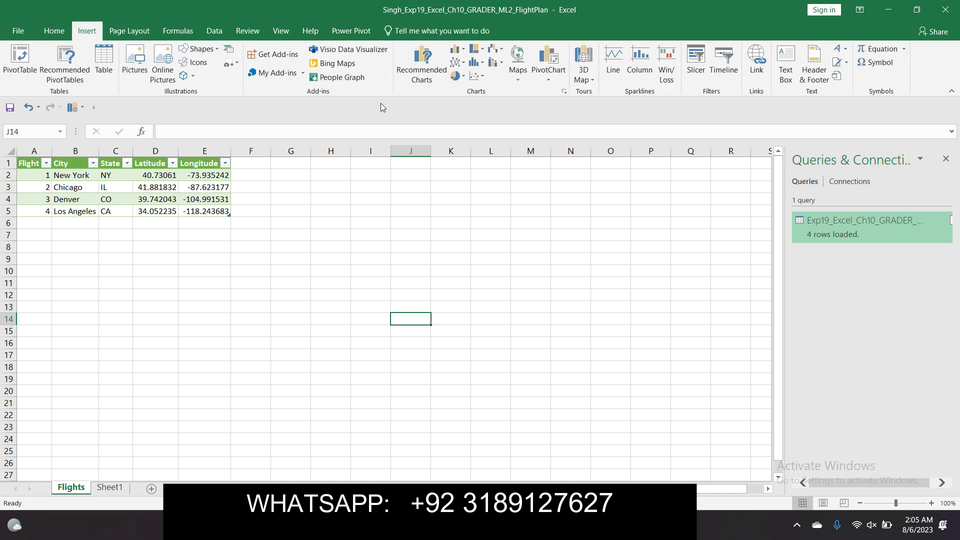
click(589, 78)
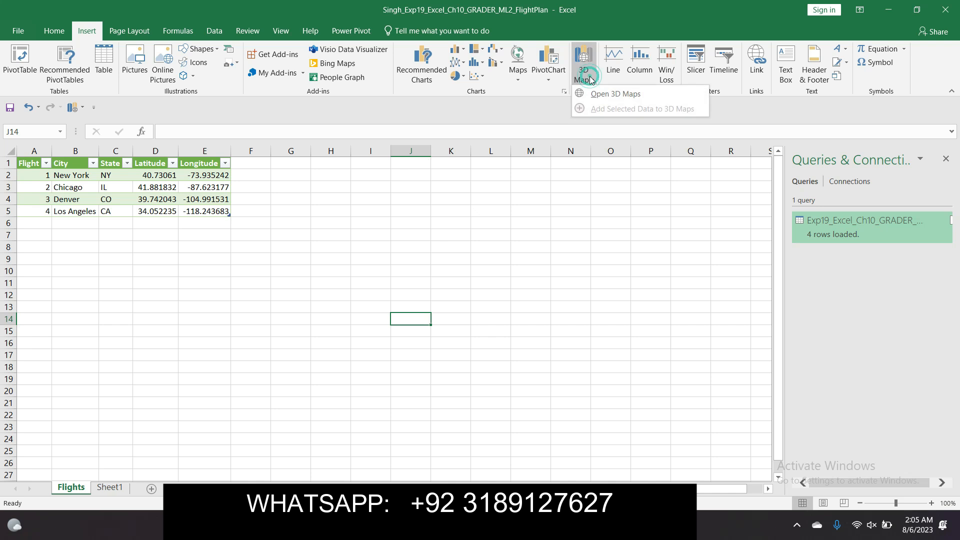
click(605, 93)
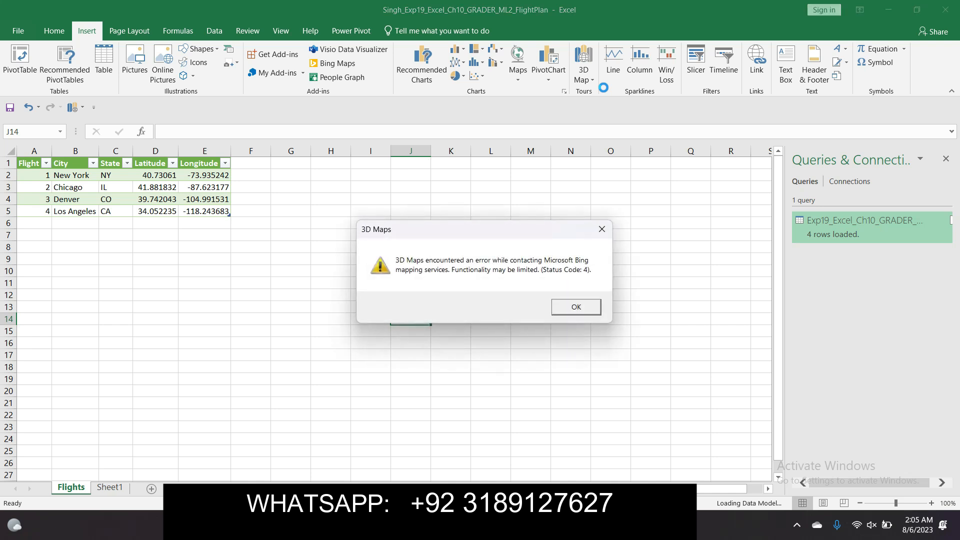
click(575, 306)
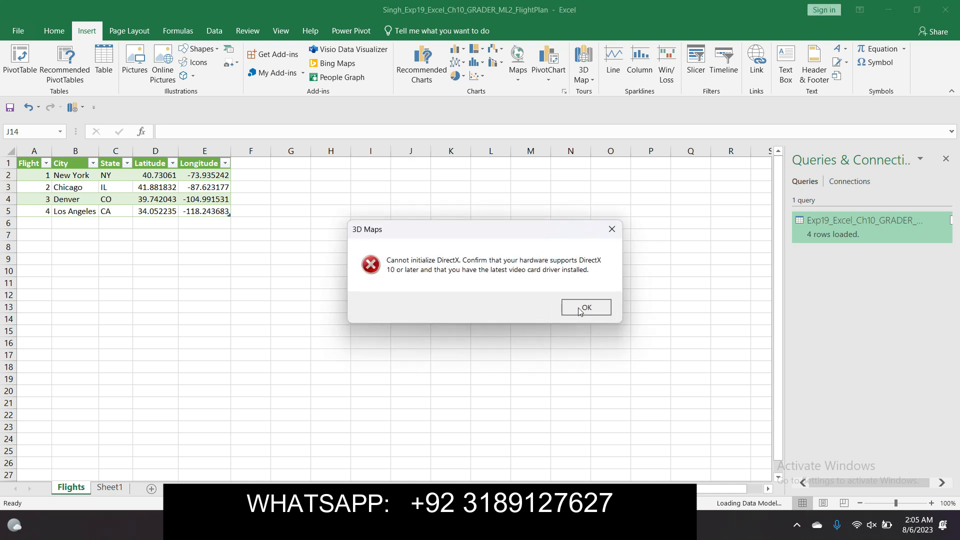
click(579, 310)
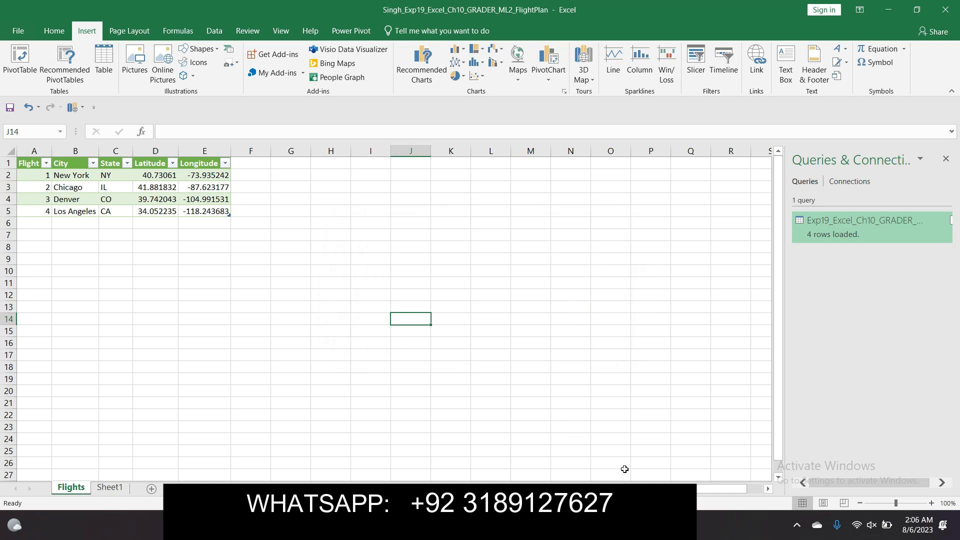
Step: Recheck step 5 in Word, then select the Latitude and Longitude data in D1:E5 and try opening 3D Maps again
click(645, 472)
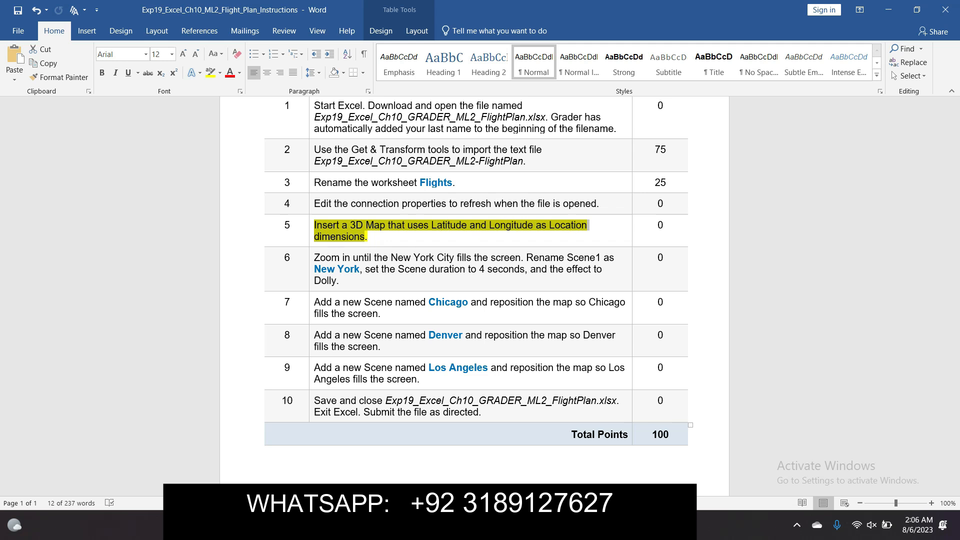
click(661, 525)
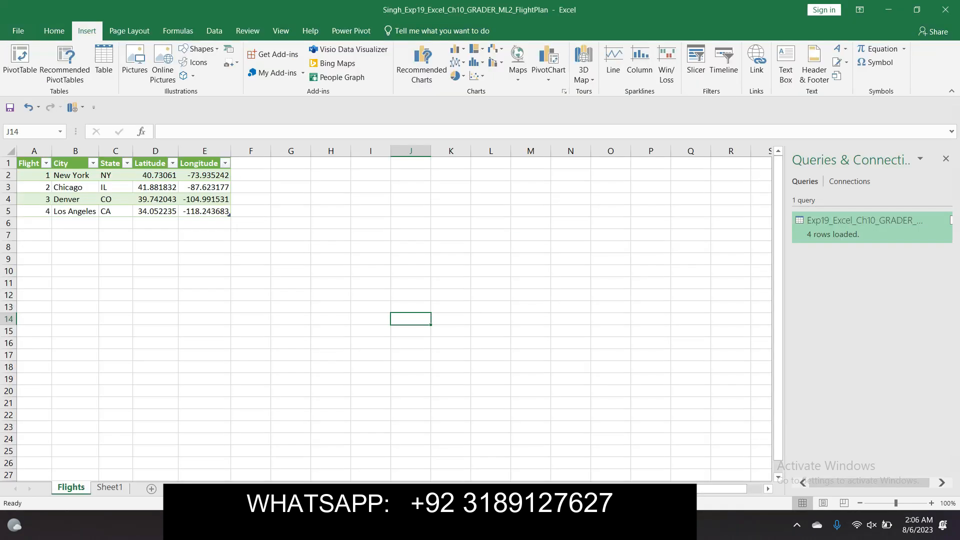
drag(149, 165, 206, 210)
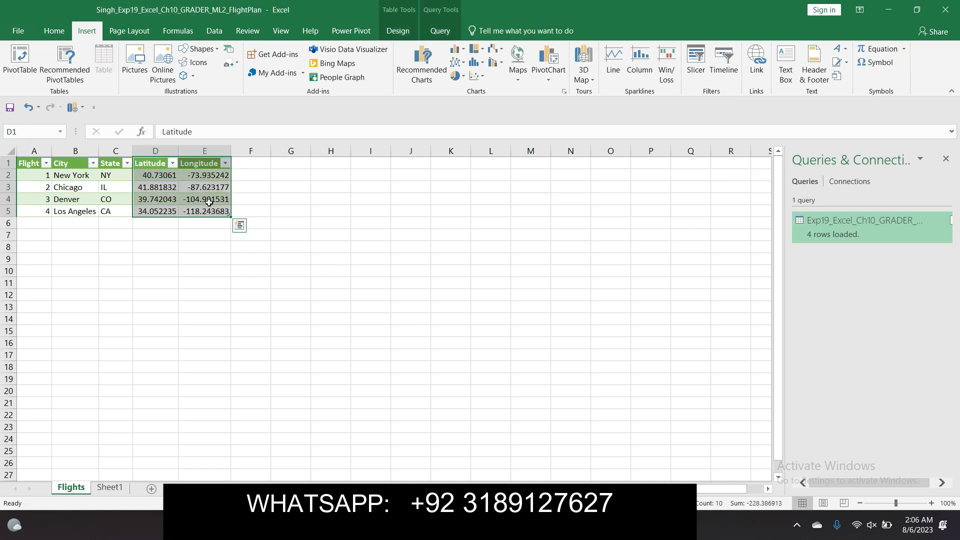
click(590, 77)
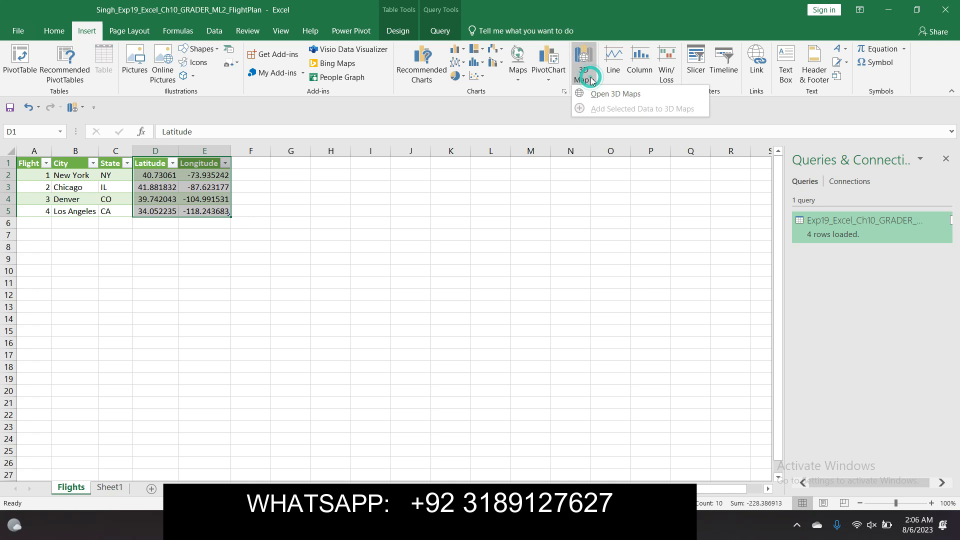
click(595, 95)
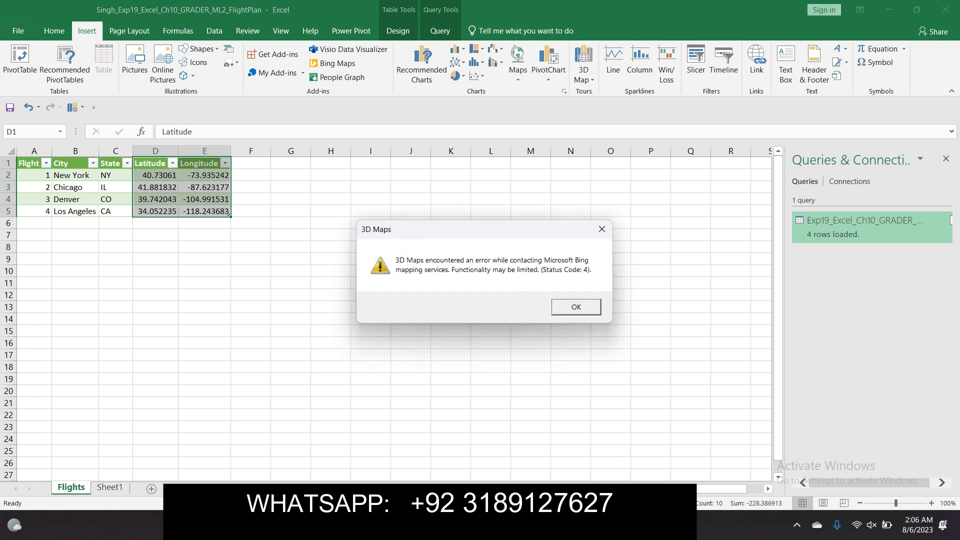
click(589, 312)
click(583, 306)
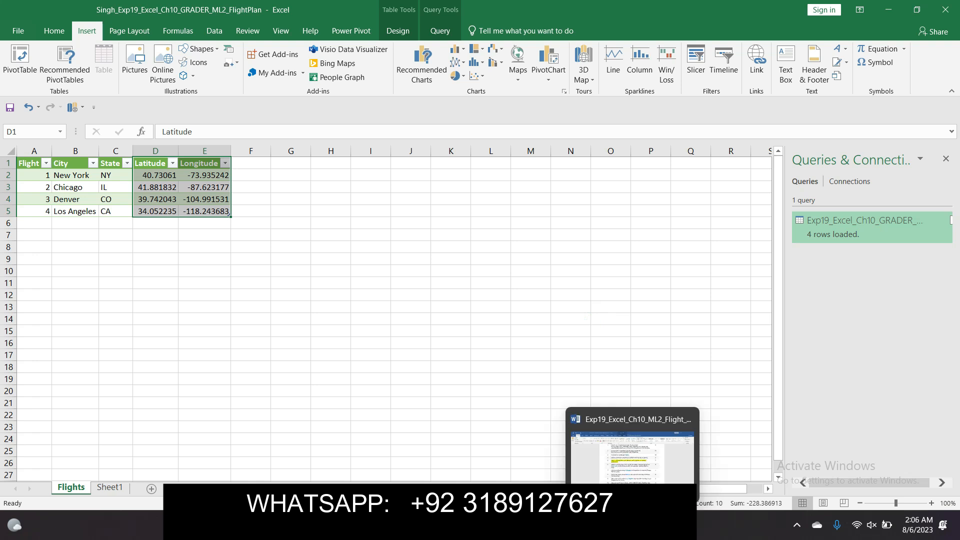
Step: Return to the Word instructions and close the document without saving its changes
click(633, 525)
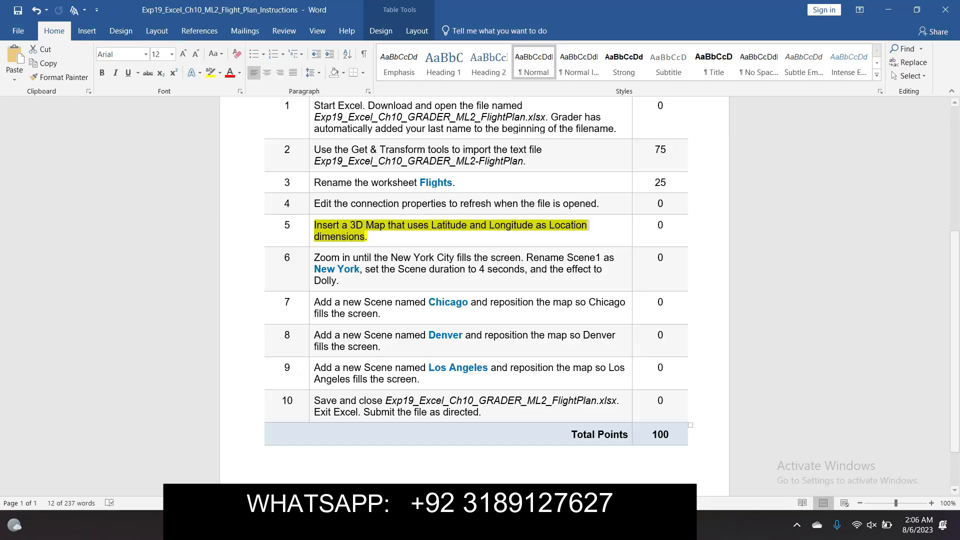
click(419, 238)
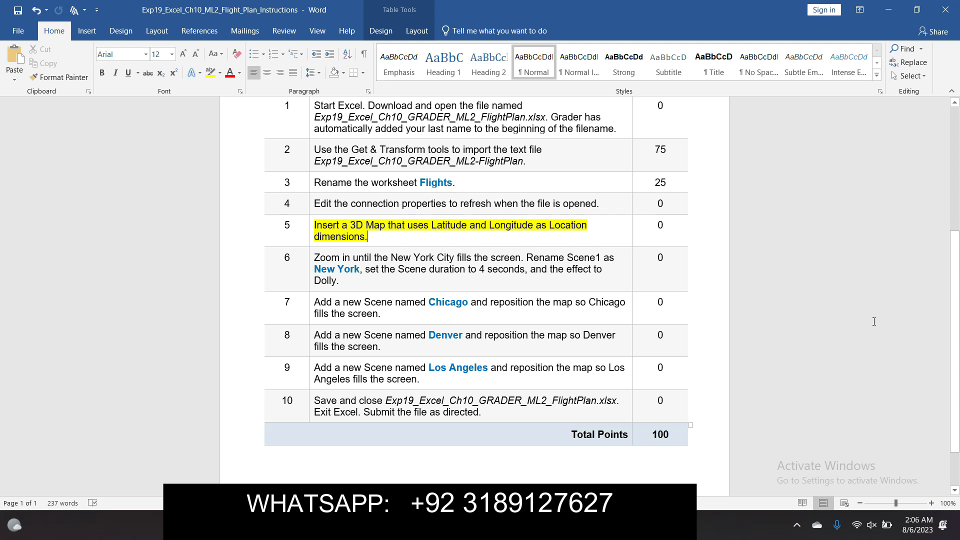
click(946, 10)
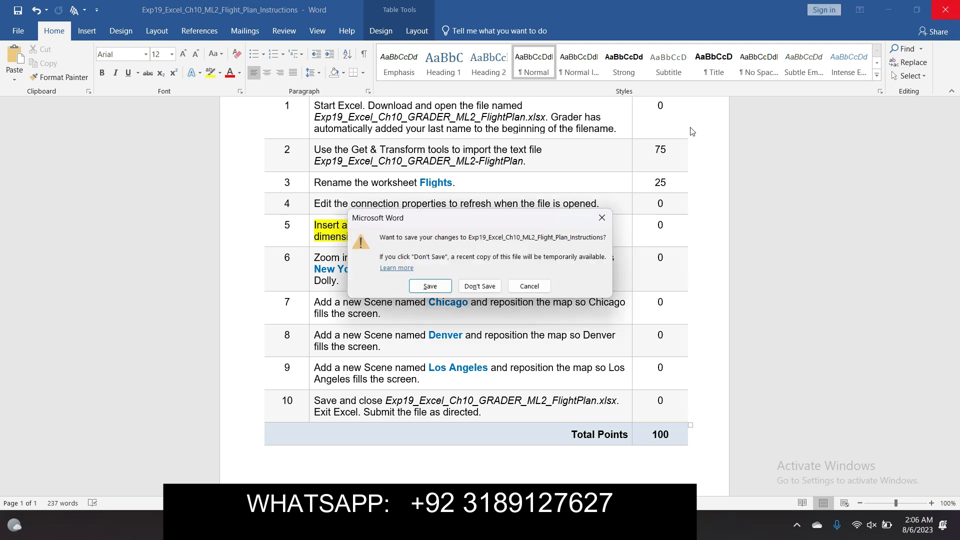
click(480, 286)
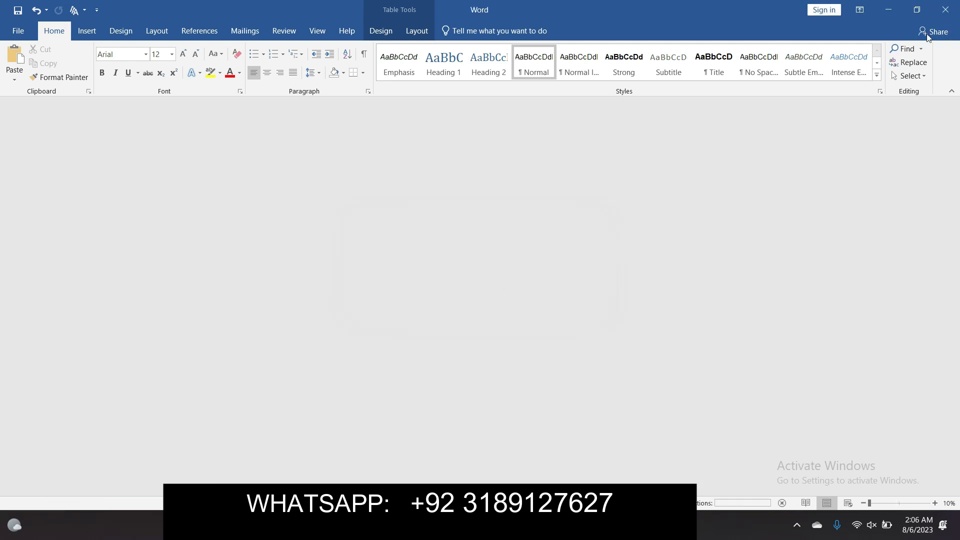
Step: Close the FlightPlan workbook in Excel without saving the changes
click(945, 10)
click(945, 10)
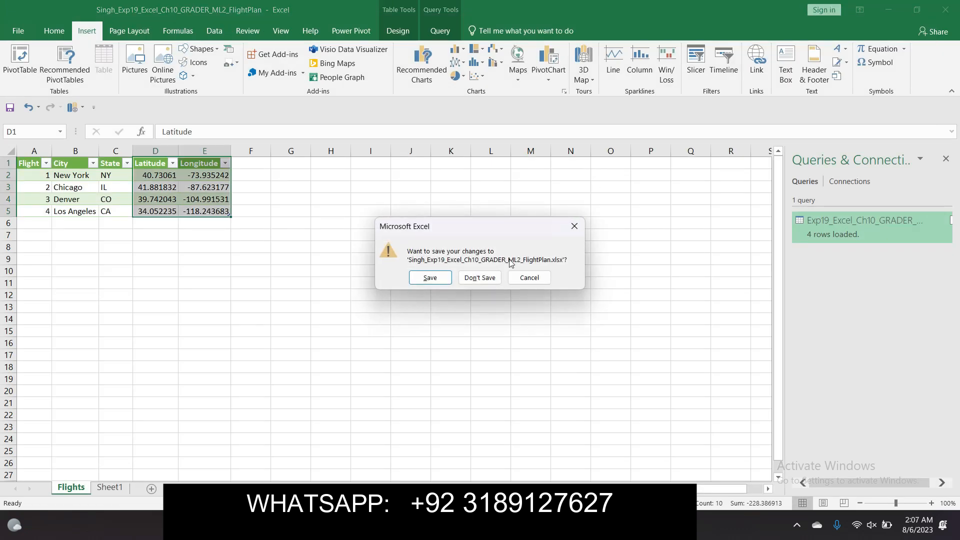
click(480, 278)
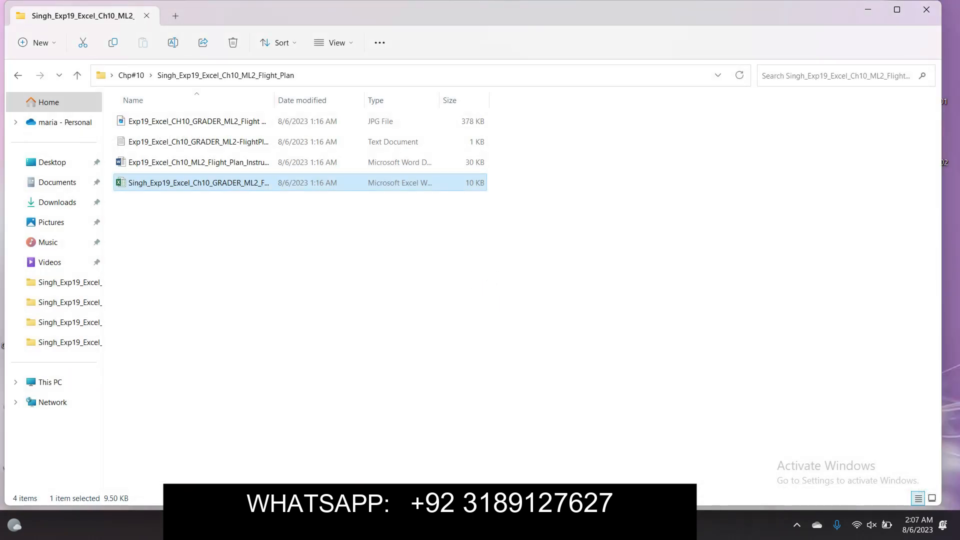
mouse_move(722, 436)
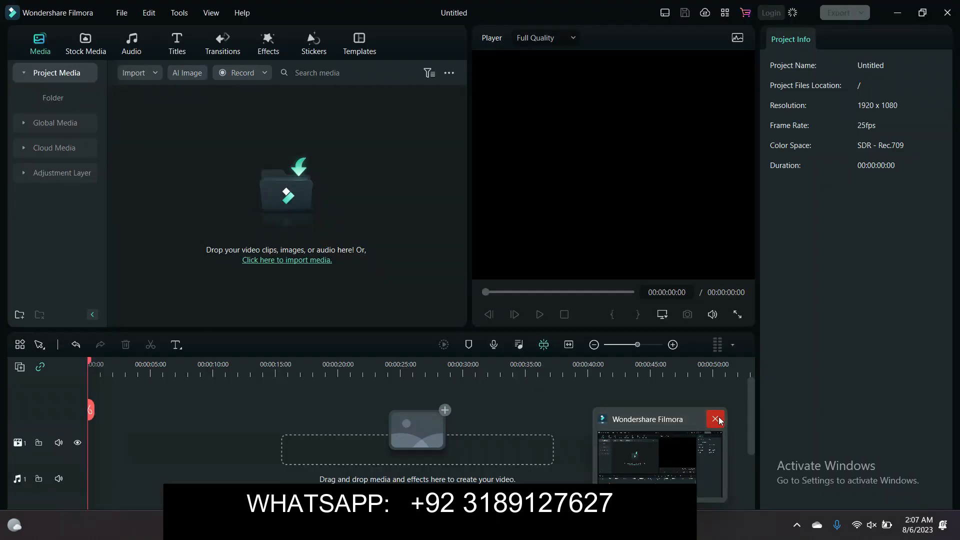